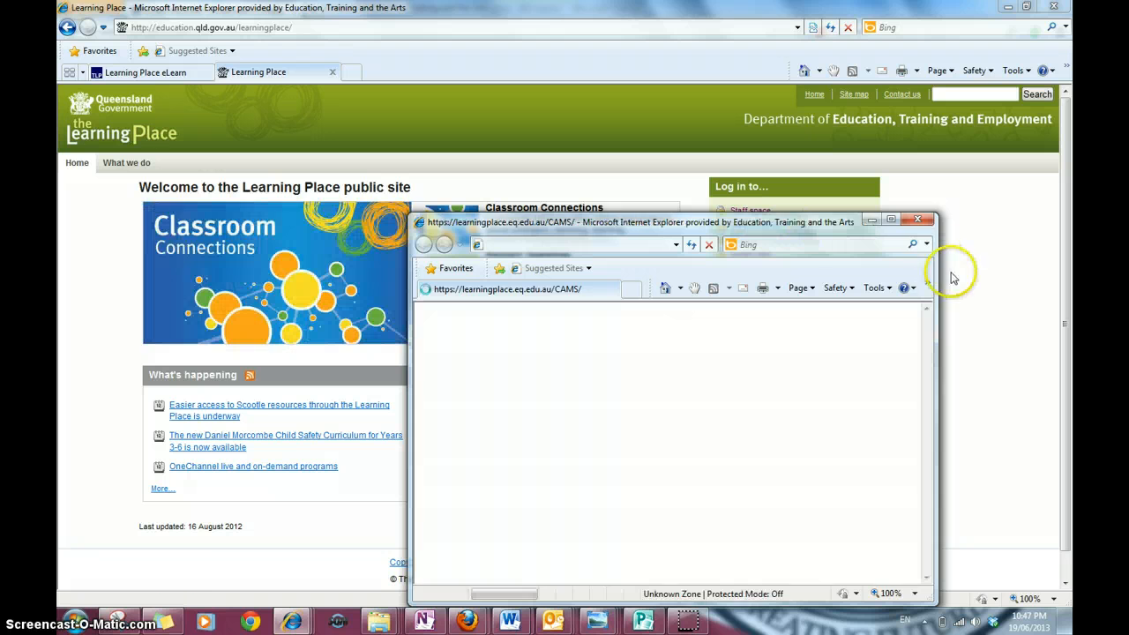
Step: Maximize the logon window and sign in with the saved staff Logon ID from autocomplete
{"action": "left_click", "coordinate": [891, 218]}
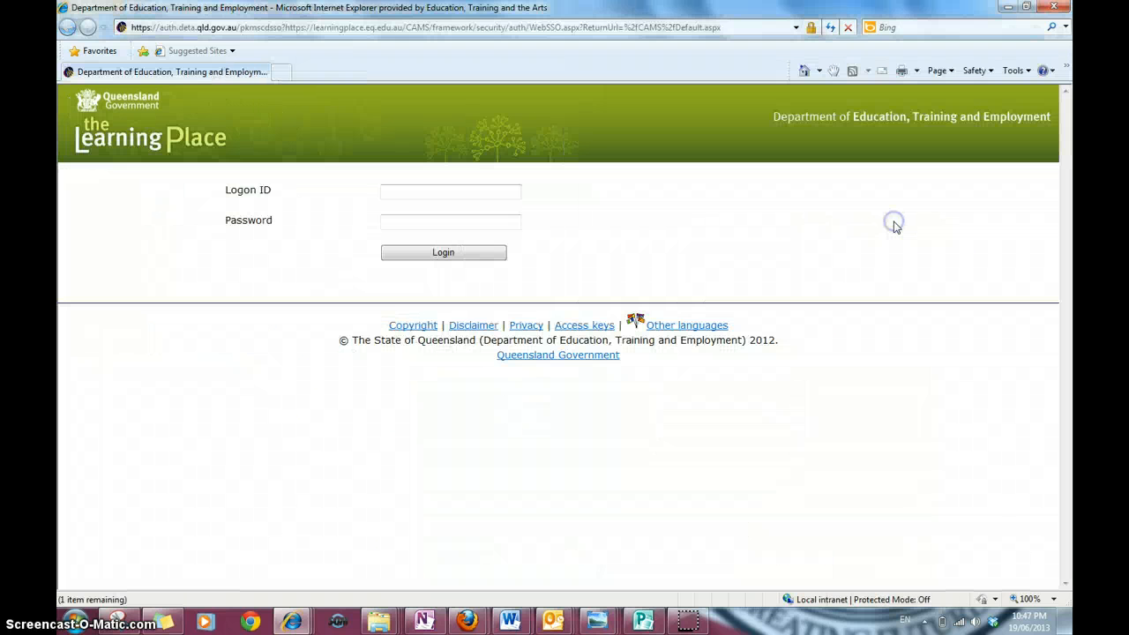
{"action": "left_click", "coordinate": [470, 191]}
{"action": "type", "text": "kj"}
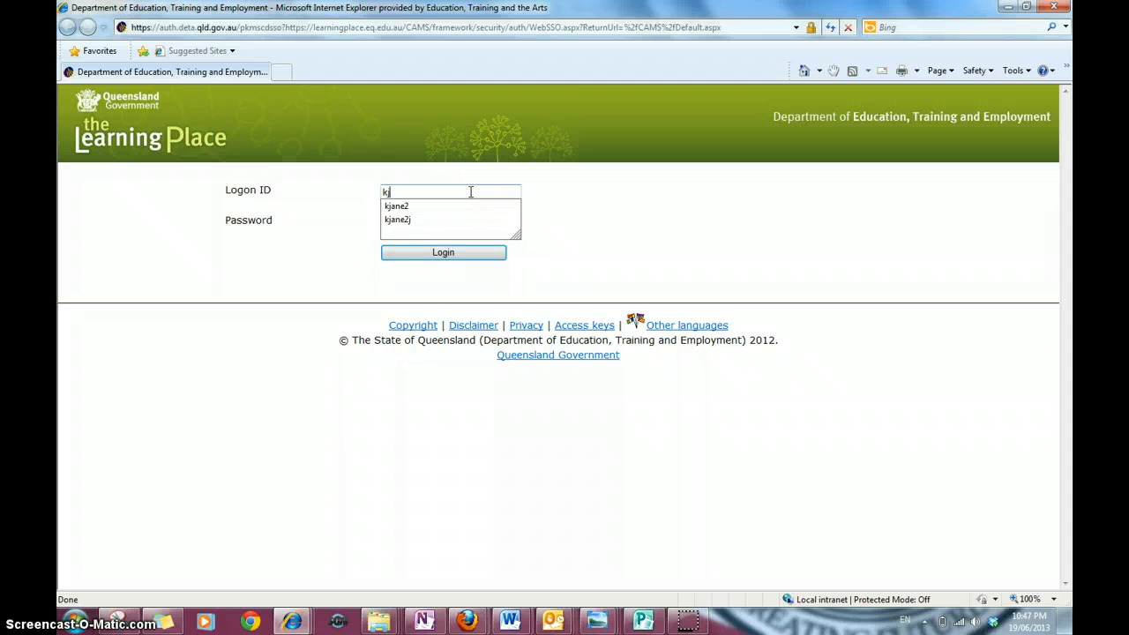
{"action": "left_click", "coordinate": [405, 208]}
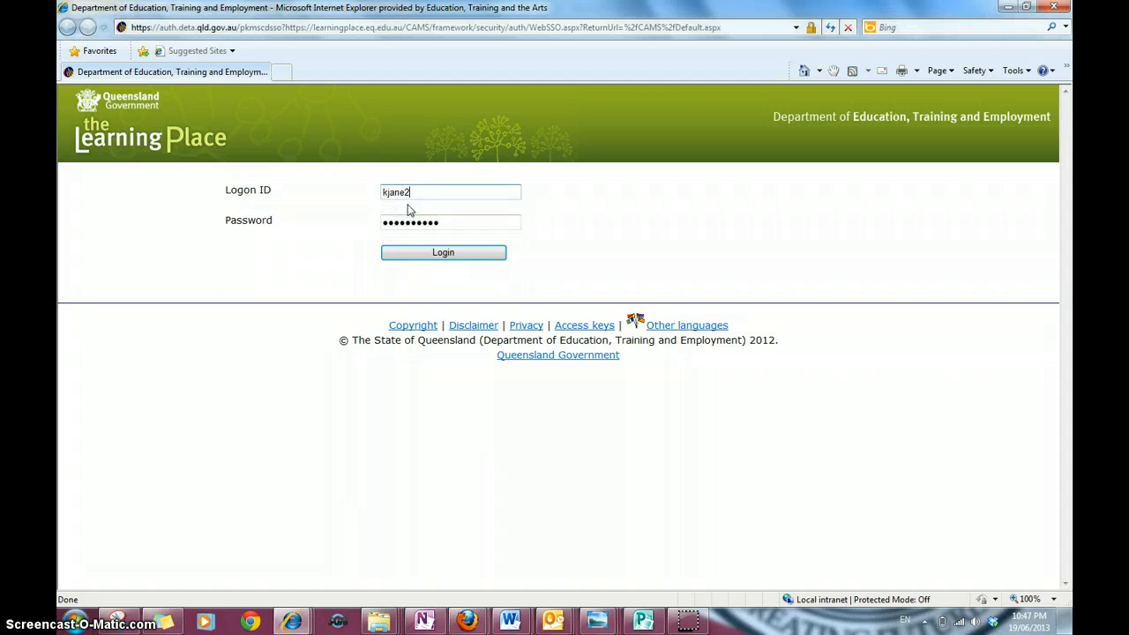
{"action": "left_click", "coordinate": [436, 253]}
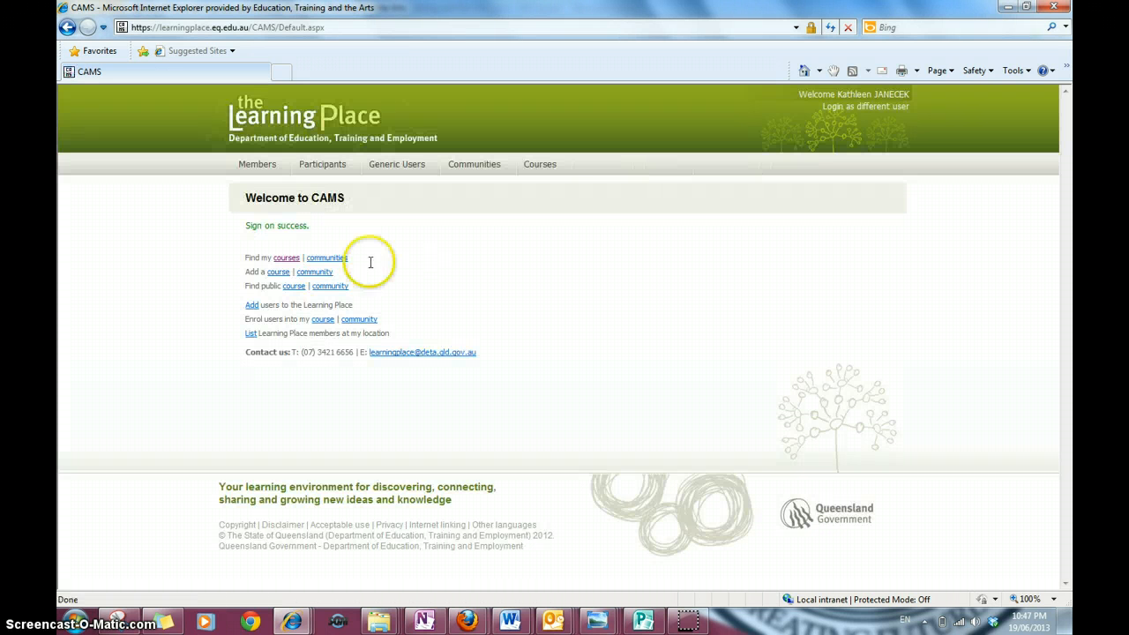
Step: Start a new private course and enter the title 'Marsden SHS Maths Department'
{"action": "left_click", "coordinate": [278, 274]}
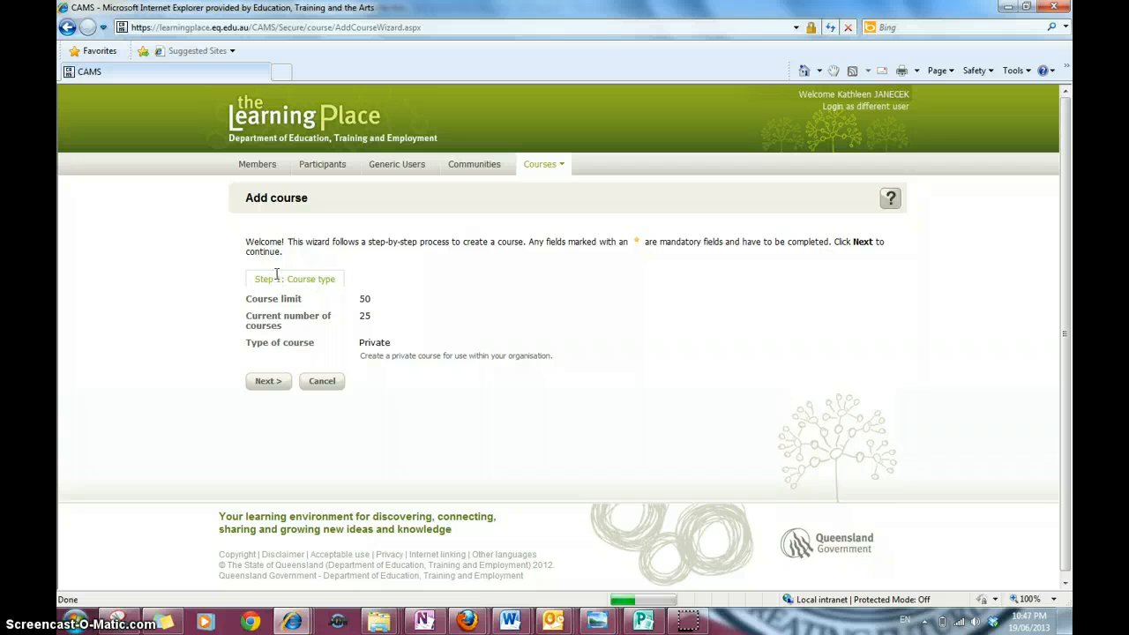
{"action": "left_click", "coordinate": [268, 381]}
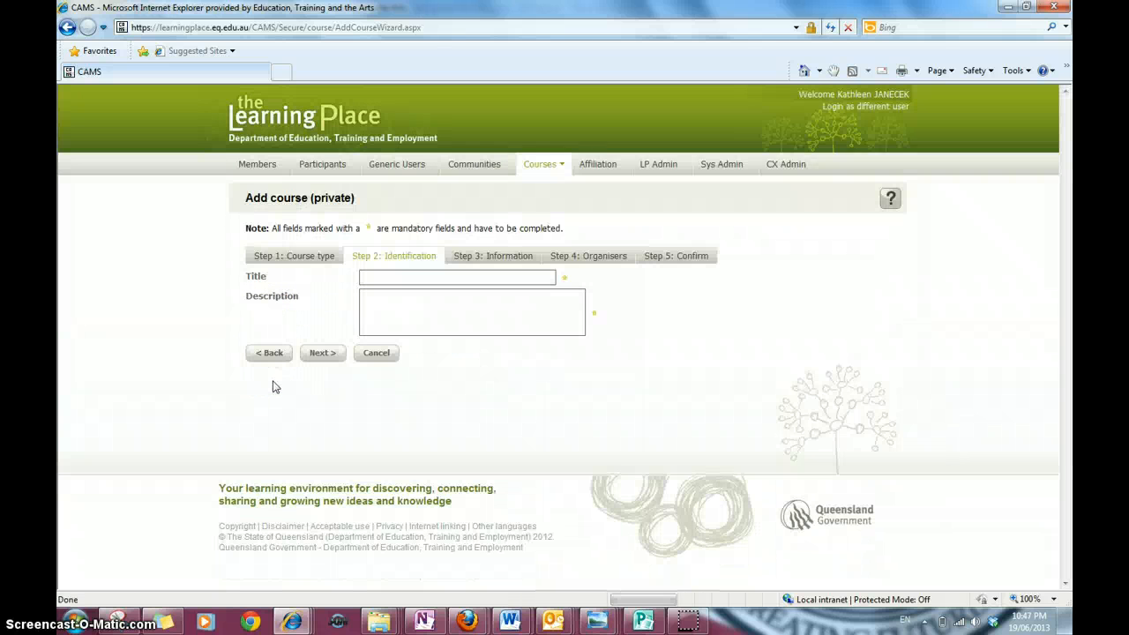
{"action": "left_click", "coordinate": [386, 304]}
{"action": "left_click", "coordinate": [407, 277]}
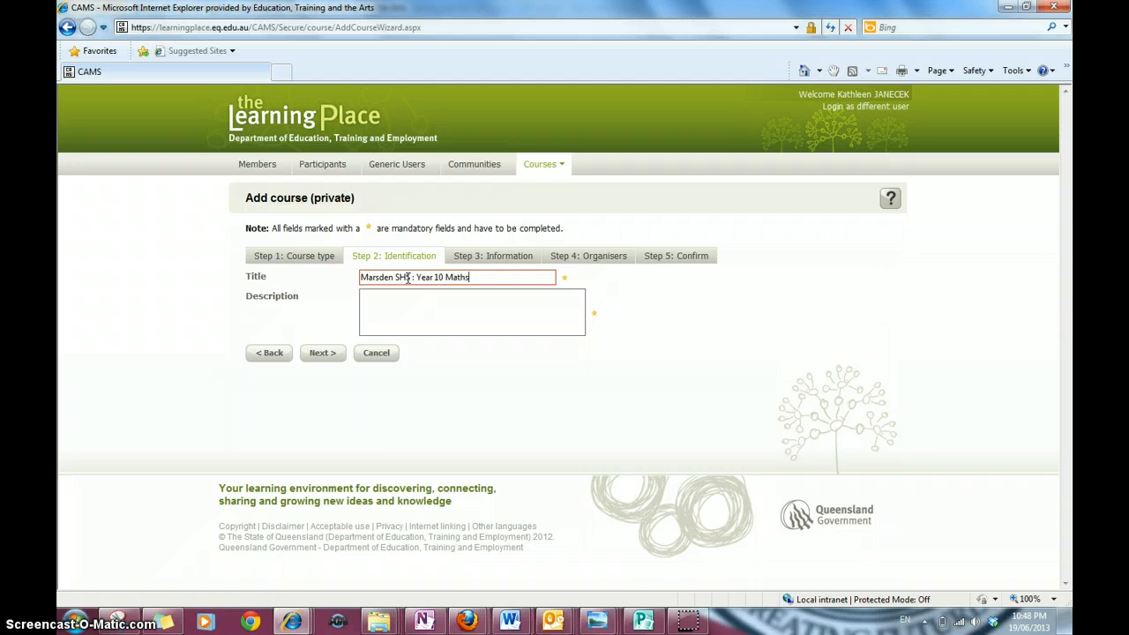
{"action": "left_click", "coordinate": [480, 277]}
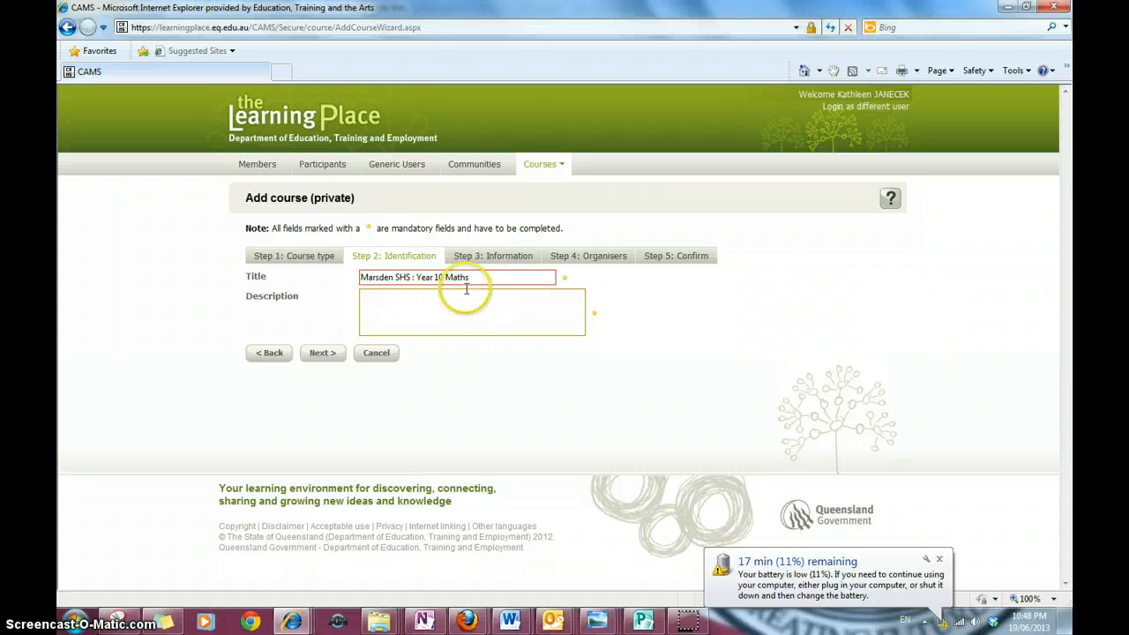
{"action": "left_click_drag", "start_coordinate": [475, 277], "coordinate": [368, 267]}
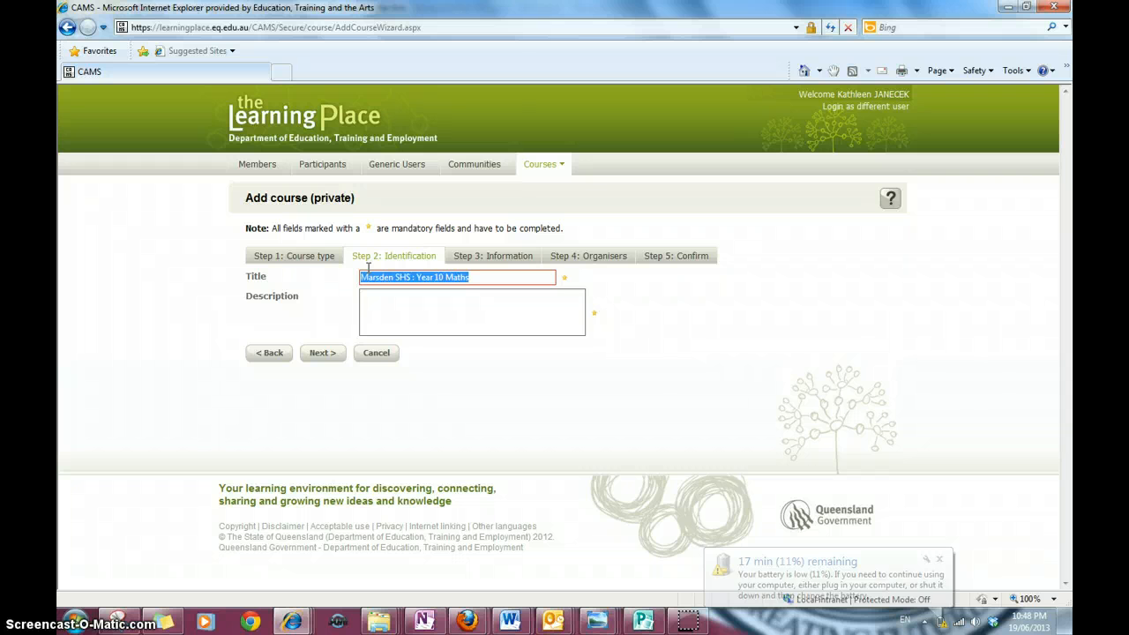
{"action": "type", "text": "M"}
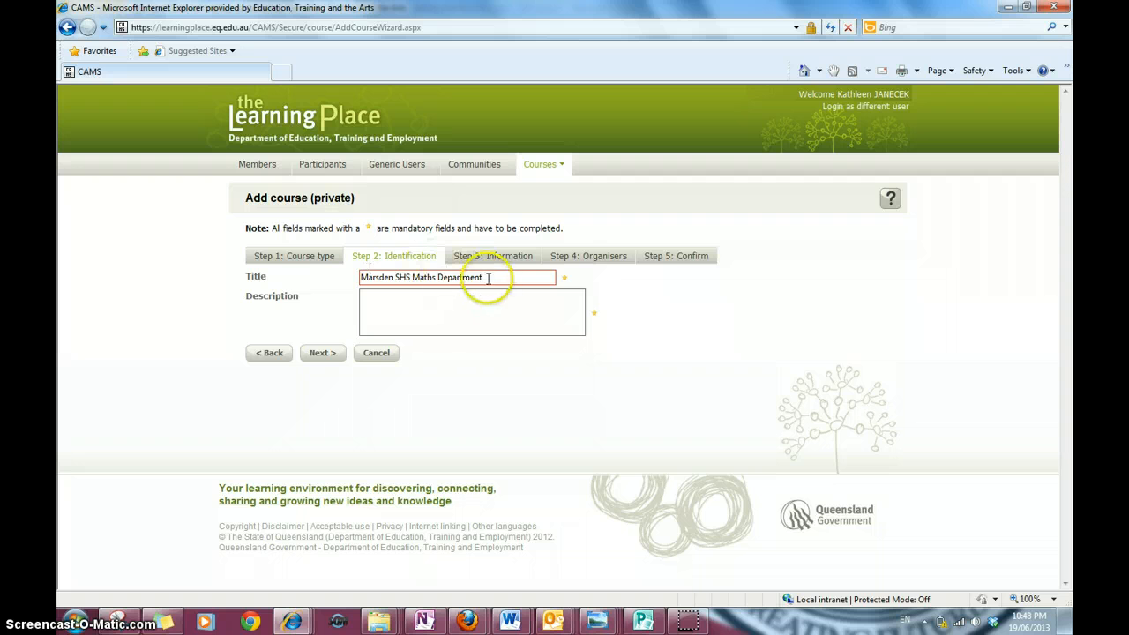
Step: Copy the title into the Description field and continue to the Information step
{"action": "left_click_drag", "start_coordinate": [486, 277], "coordinate": [353, 285]}
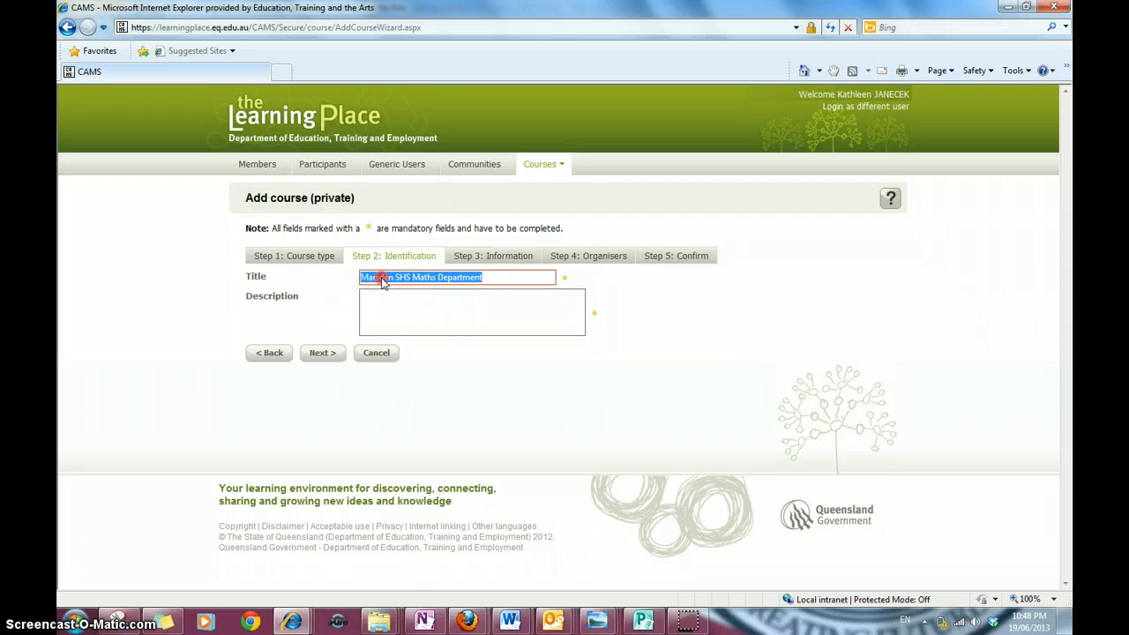
{"action": "right_click", "coordinate": [382, 280]}
{"action": "left_click", "coordinate": [298, 326]}
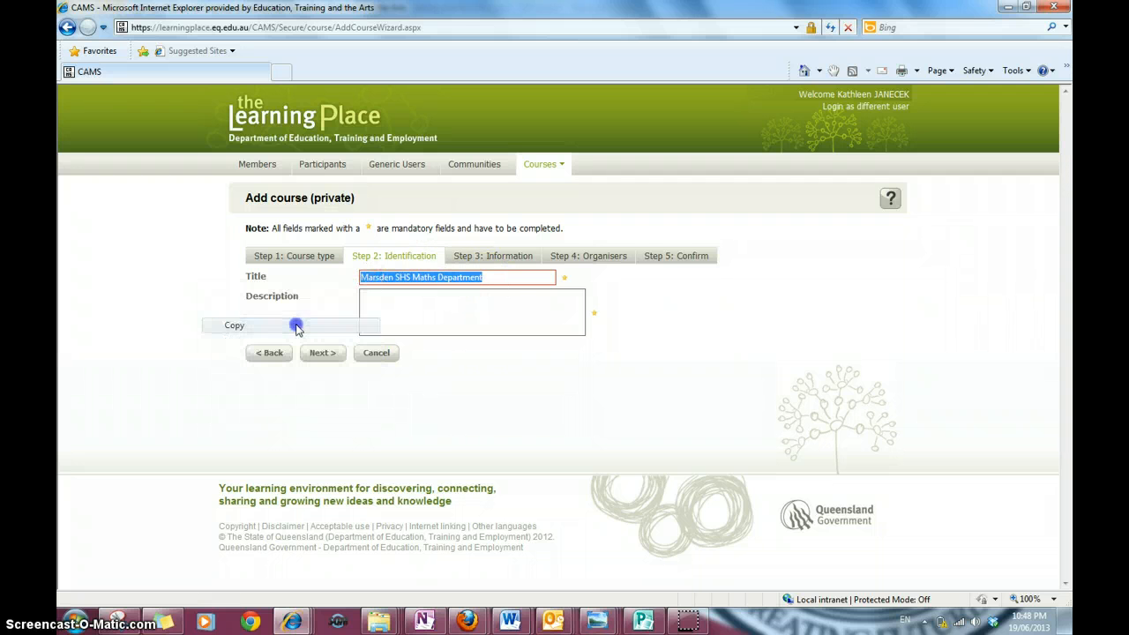
{"action": "left_click", "coordinate": [373, 306]}
{"action": "right_click", "coordinate": [373, 308]}
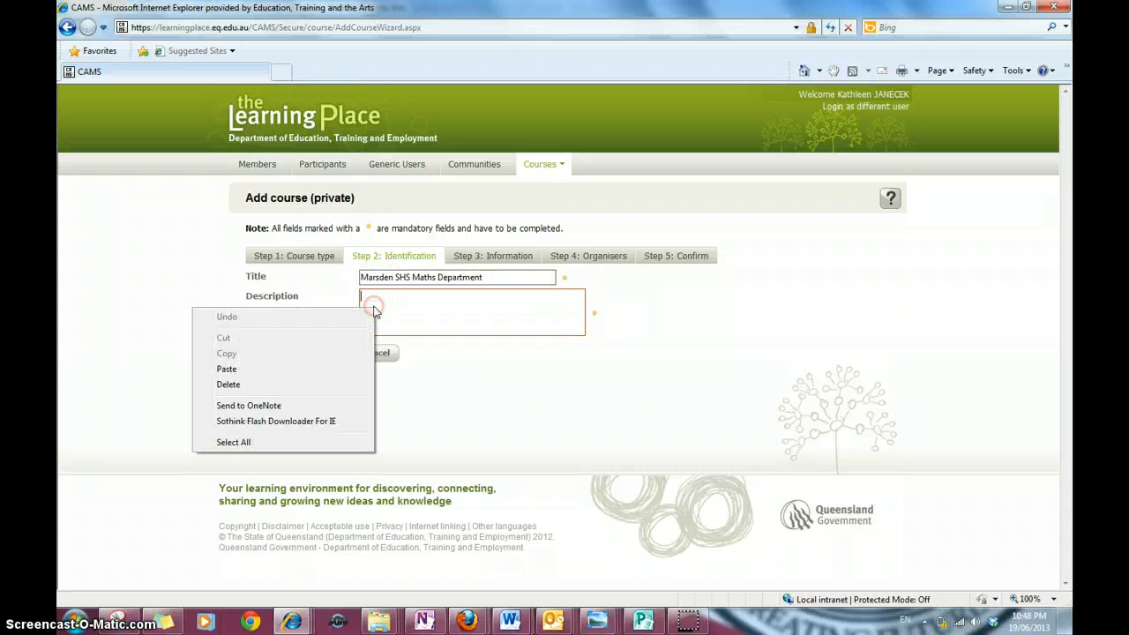
{"action": "left_click", "coordinate": [269, 370]}
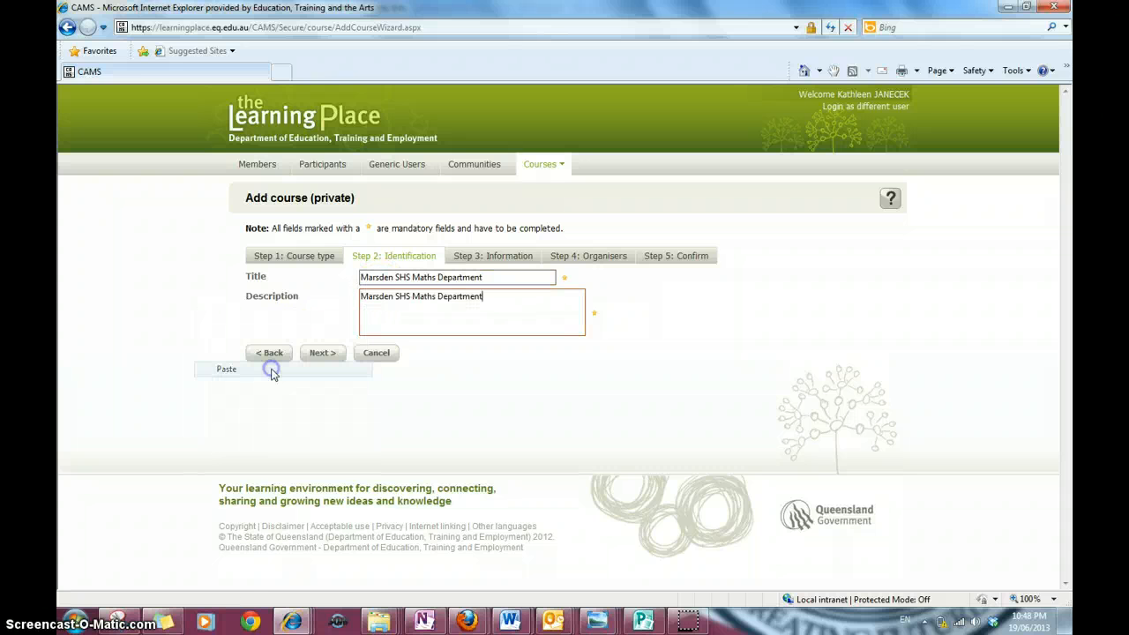
{"action": "left_click", "coordinate": [316, 354]}
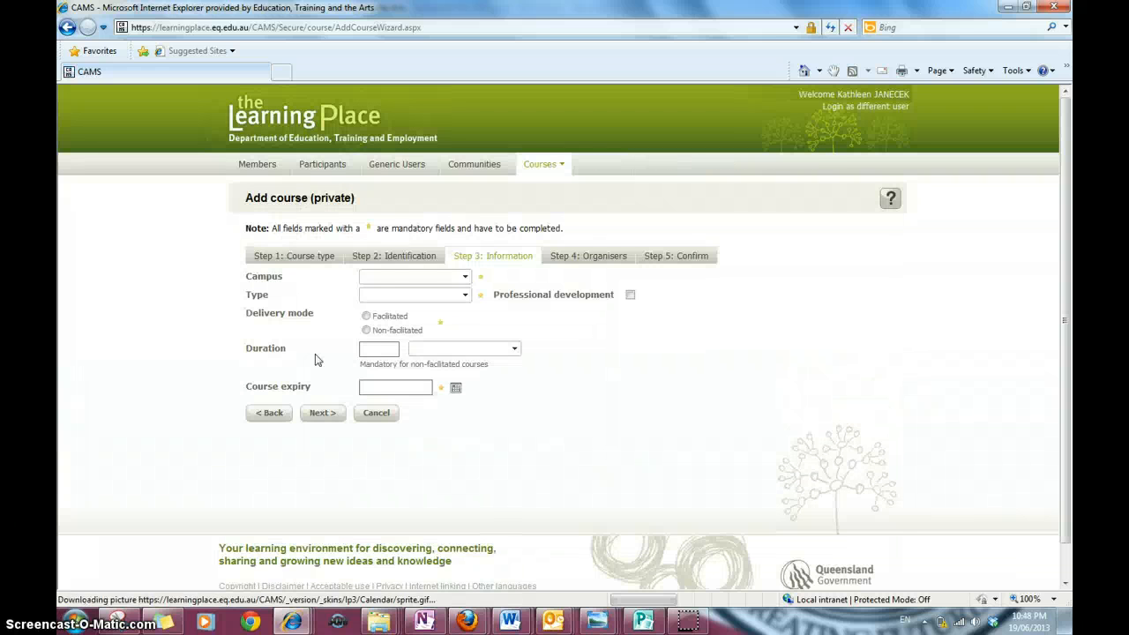
Step: Set the campus to School and the course type to Student Unit/Course
{"action": "left_click", "coordinate": [464, 277]}
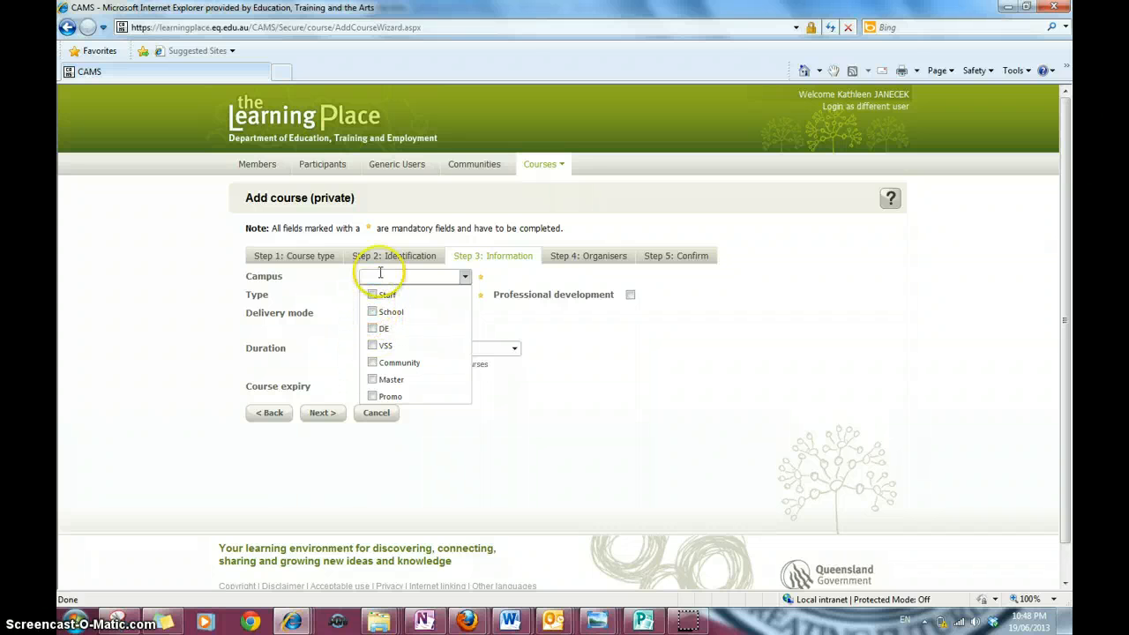
{"action": "left_click", "coordinate": [372, 312]}
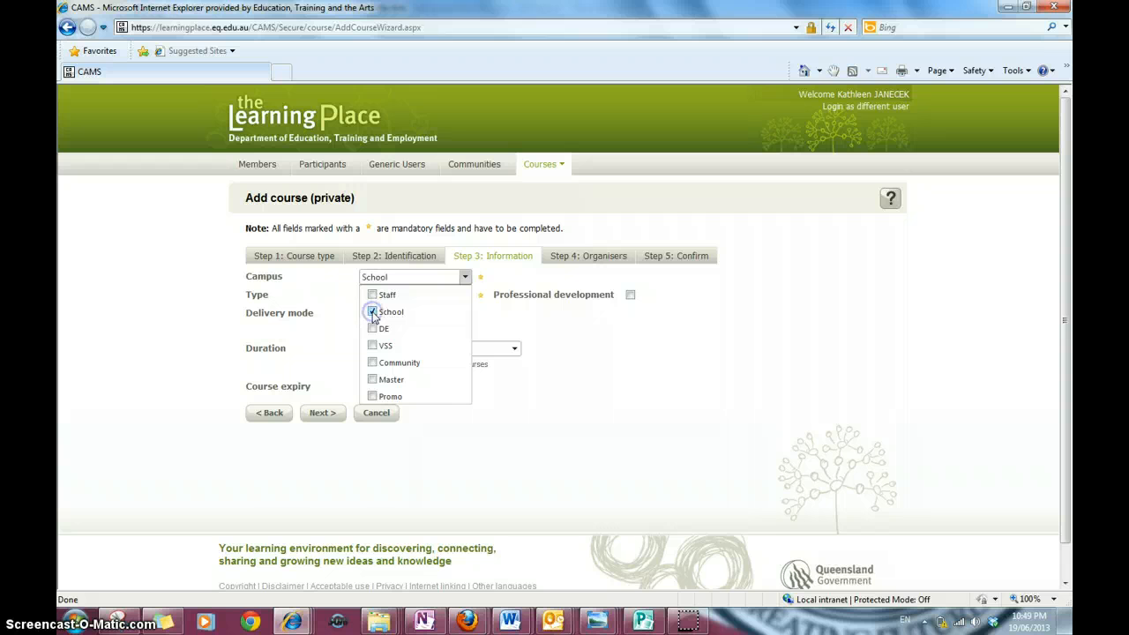
{"action": "left_click", "coordinate": [482, 327]}
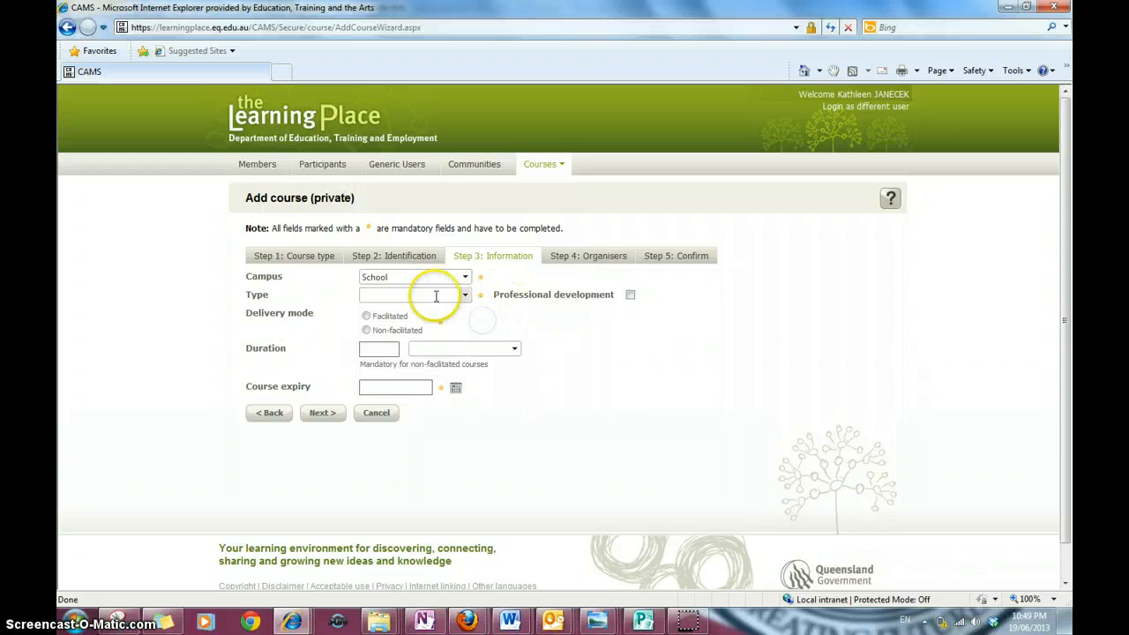
{"action": "left_click", "coordinate": [463, 299]}
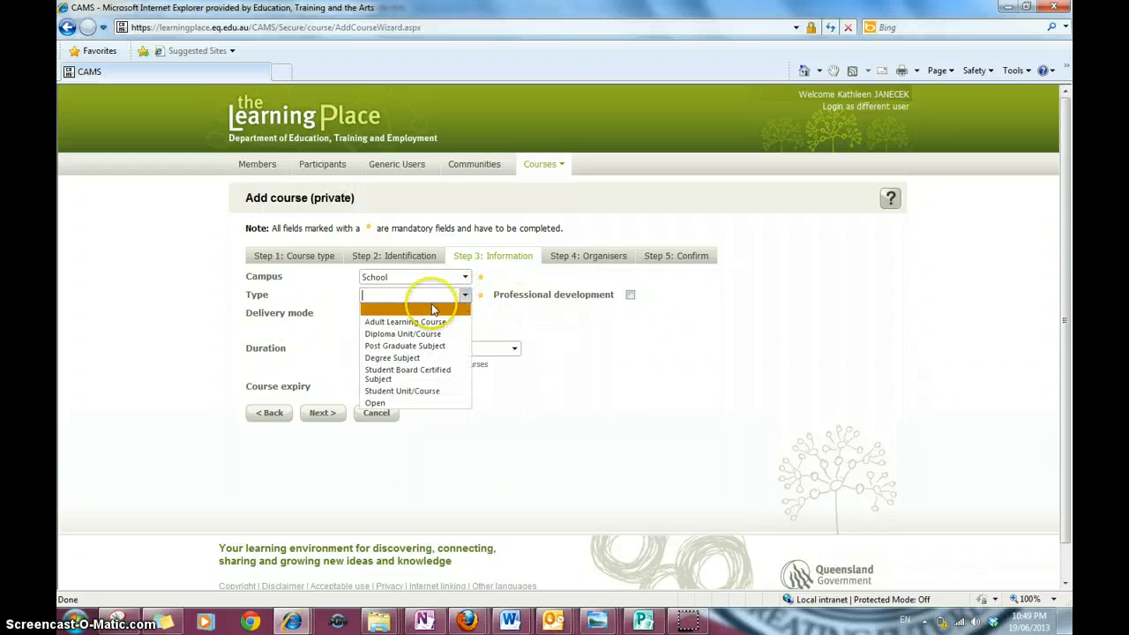
{"action": "left_click", "coordinate": [403, 391]}
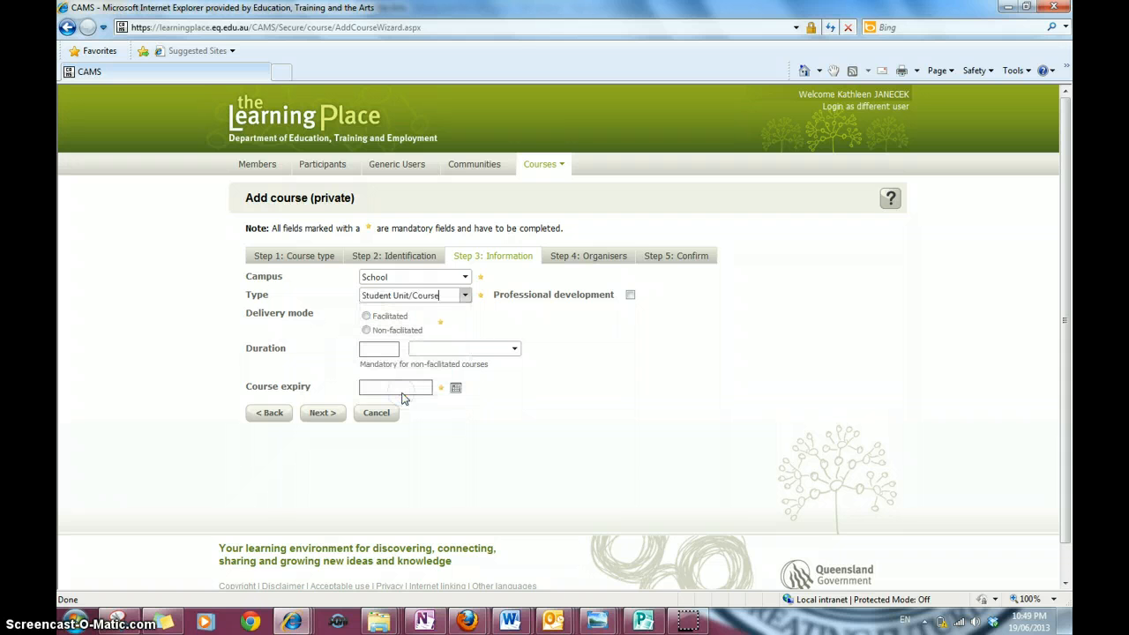
Step: Make the course facilitated with a duration of 4 Year
{"action": "left_click", "coordinate": [367, 318]}
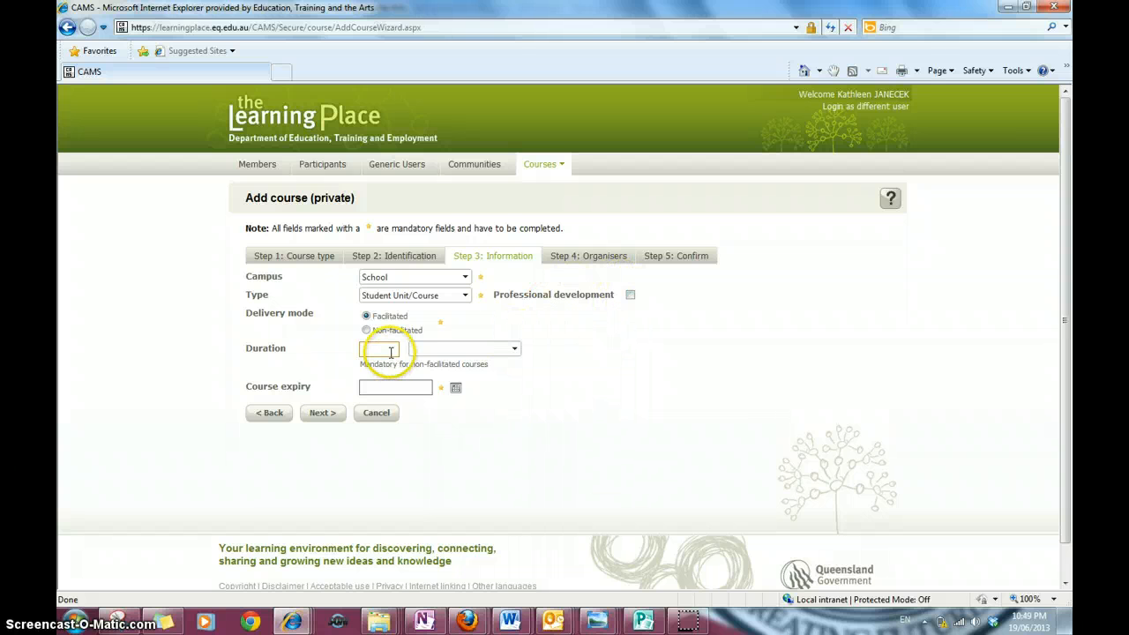
{"action": "left_click", "coordinate": [391, 352]}
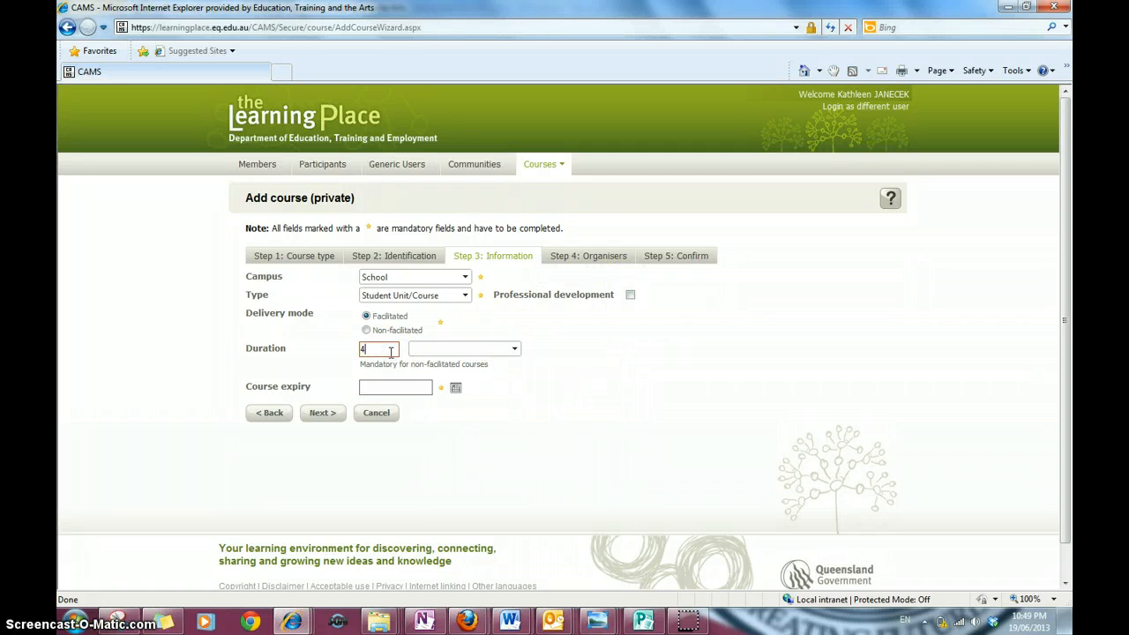
{"action": "left_click", "coordinate": [441, 349]}
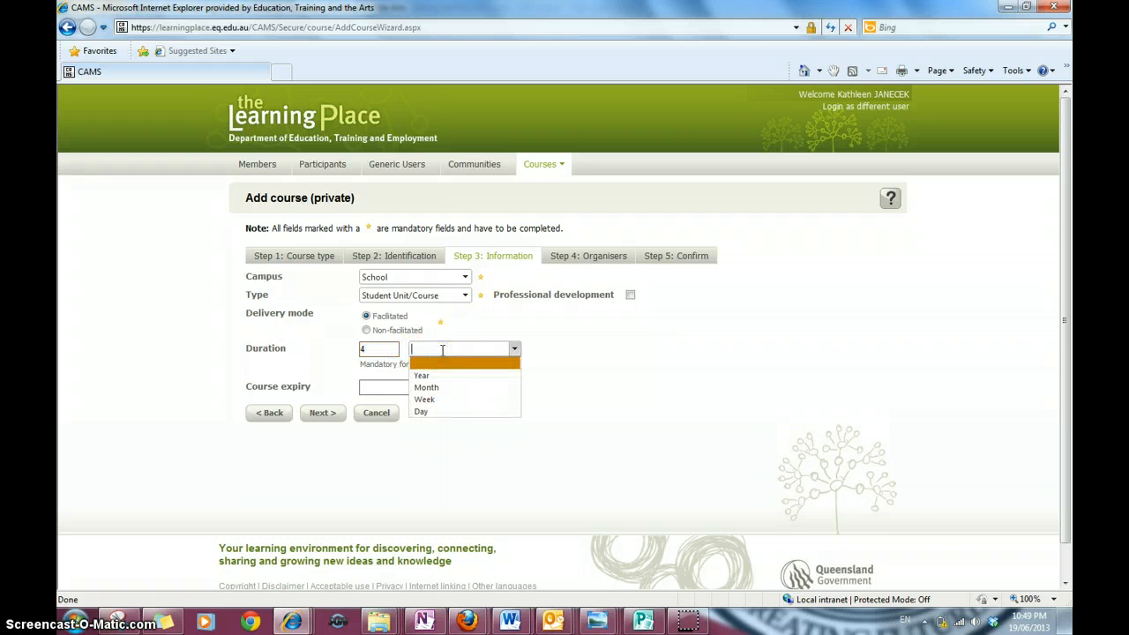
{"action": "left_click", "coordinate": [438, 377]}
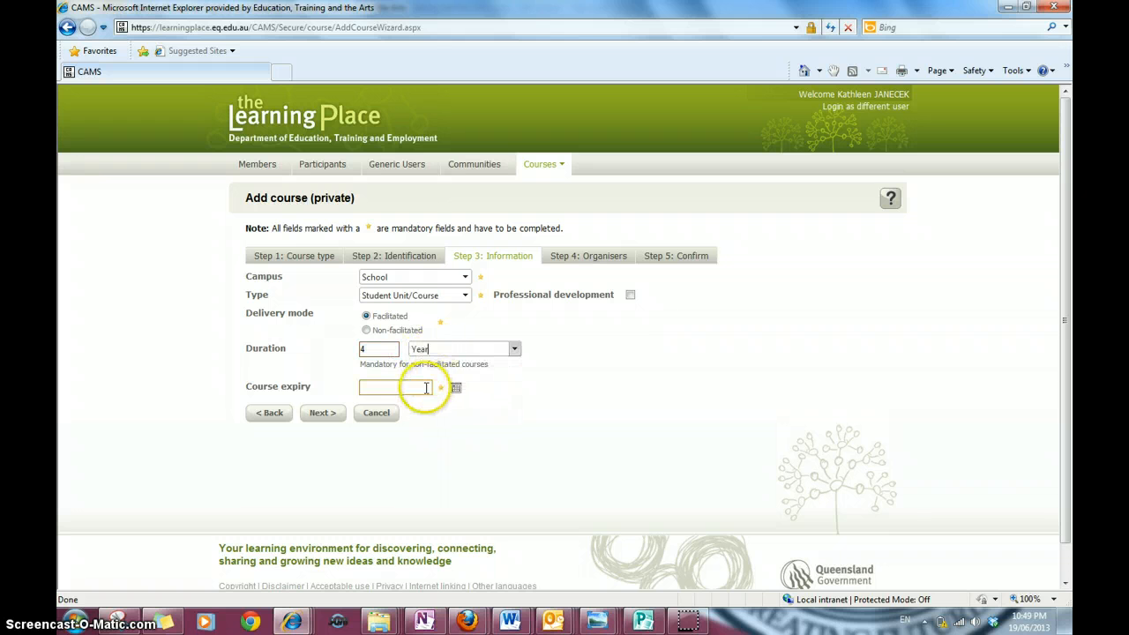
{"action": "left_click", "coordinate": [425, 387]}
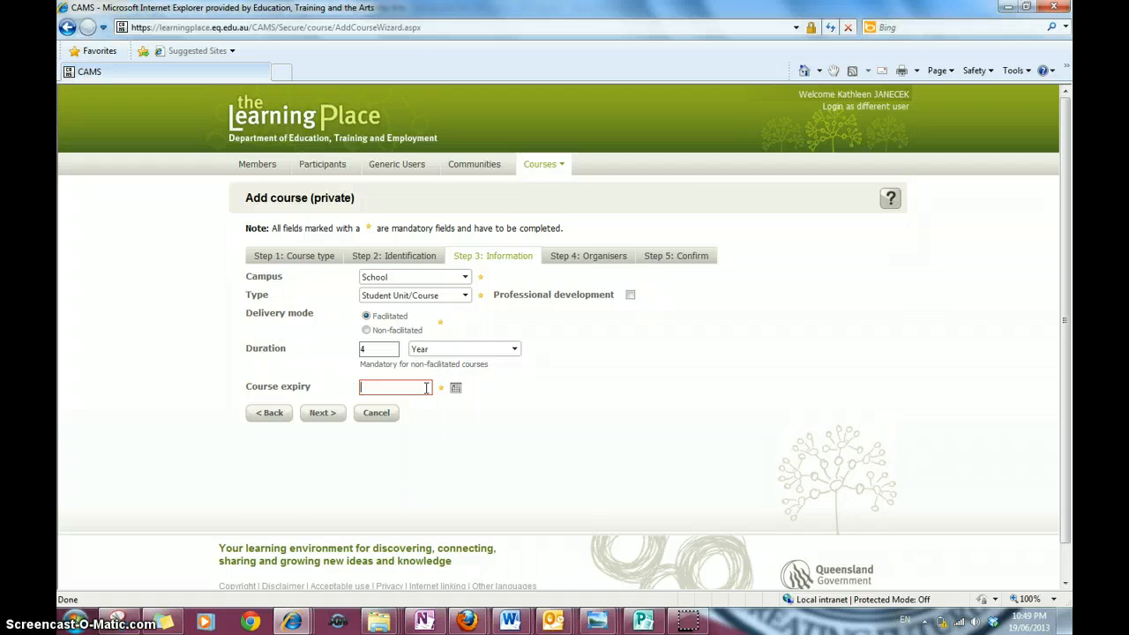
Step: Pick 19 June 2016 as the course expiry in the calendar and proceed to Organisers
{"action": "left_click", "coordinate": [455, 389]}
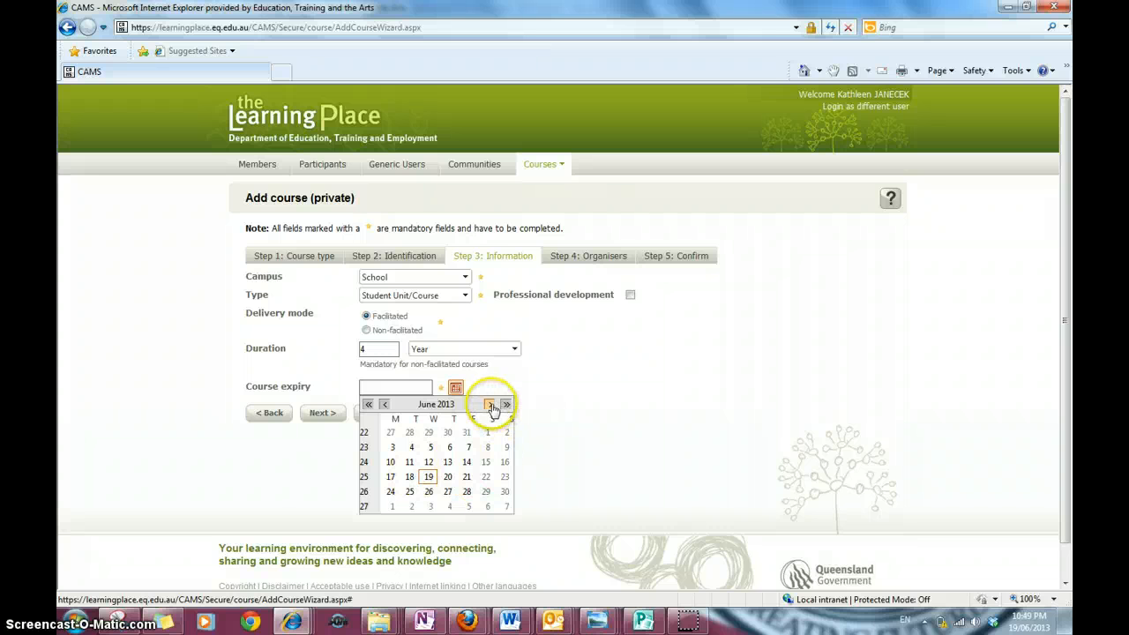
{"action": "left_click", "coordinate": [506, 405]}
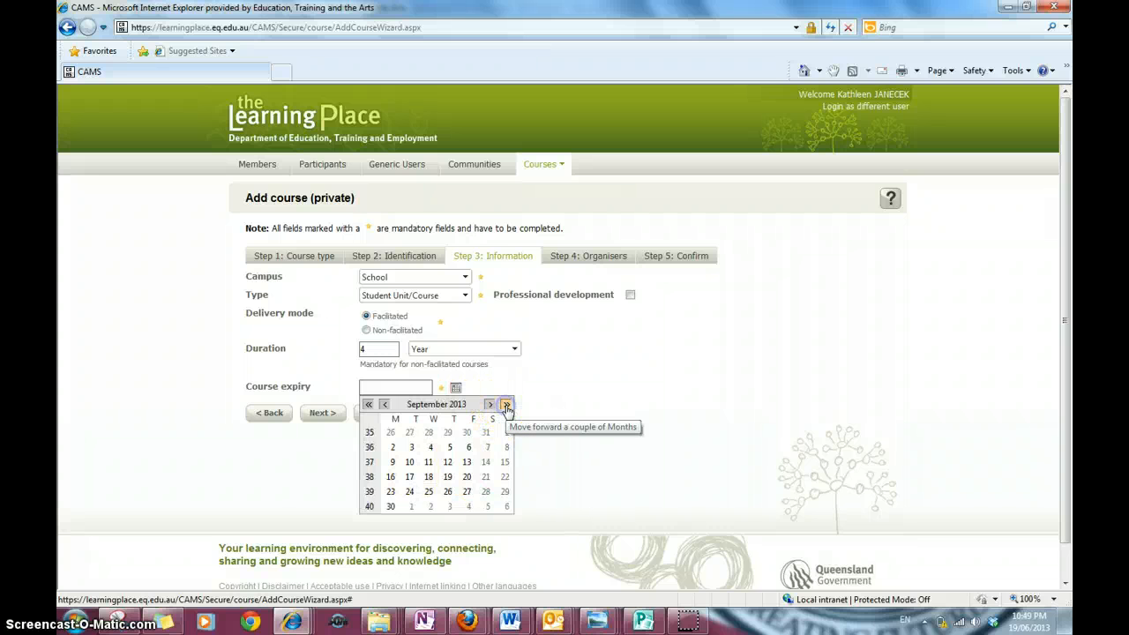
{"action": "left_click", "coordinate": [506, 406]}
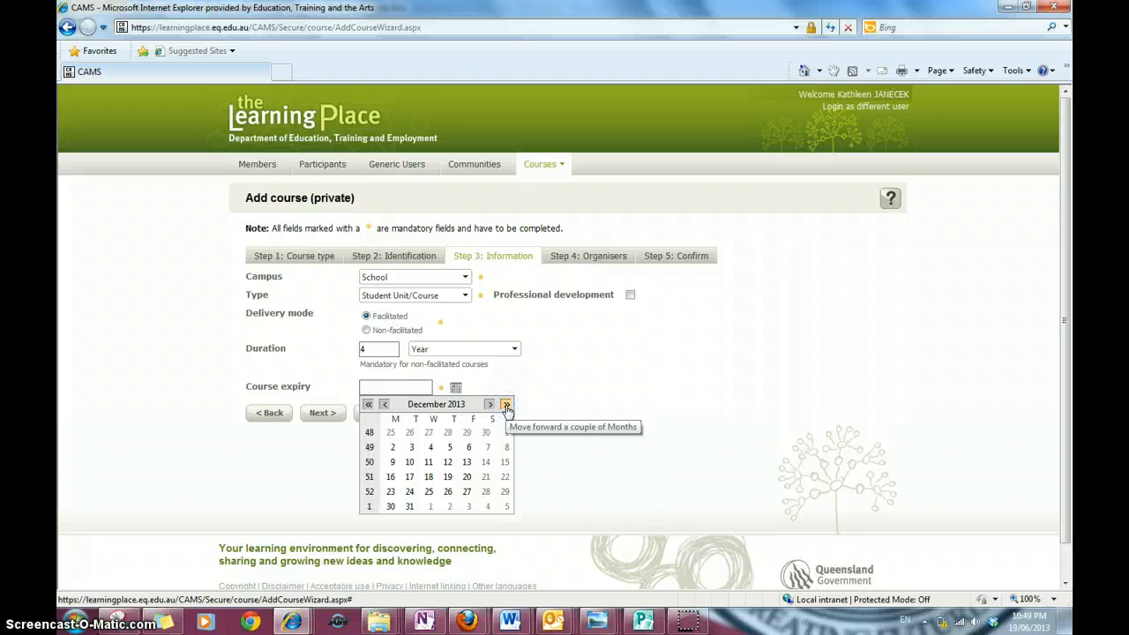
{"action": "left_click", "coordinate": [506, 406]}
{"action": "left_click", "coordinate": [506, 405]}
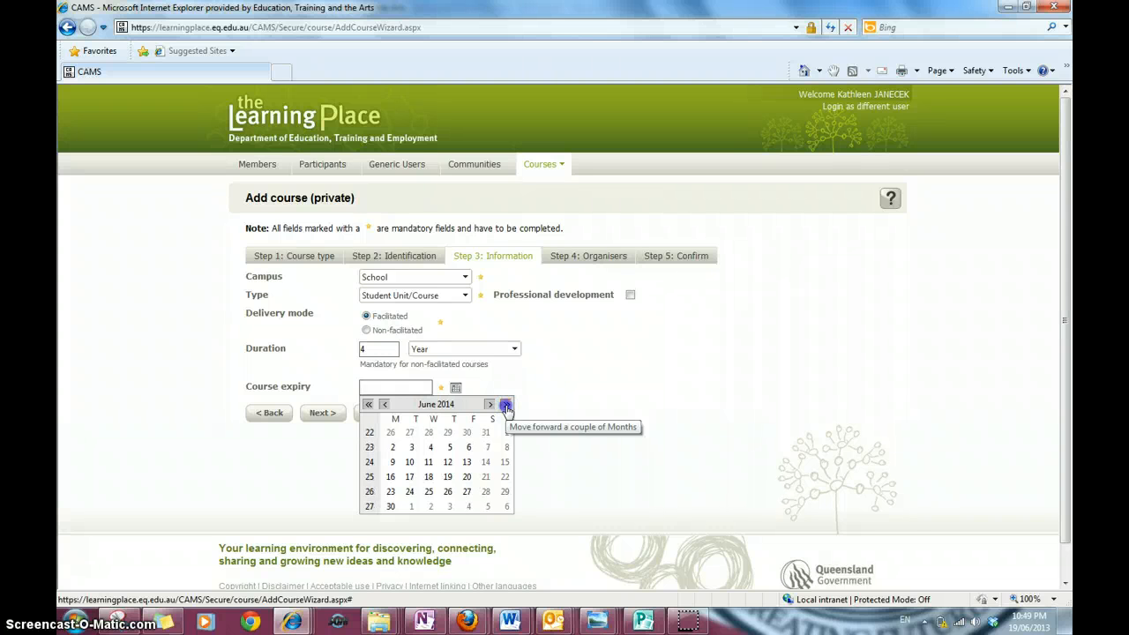
{"action": "left_click", "coordinate": [506, 406]}
{"action": "left_click", "coordinate": [506, 405]}
{"action": "left_click", "coordinate": [507, 406]}
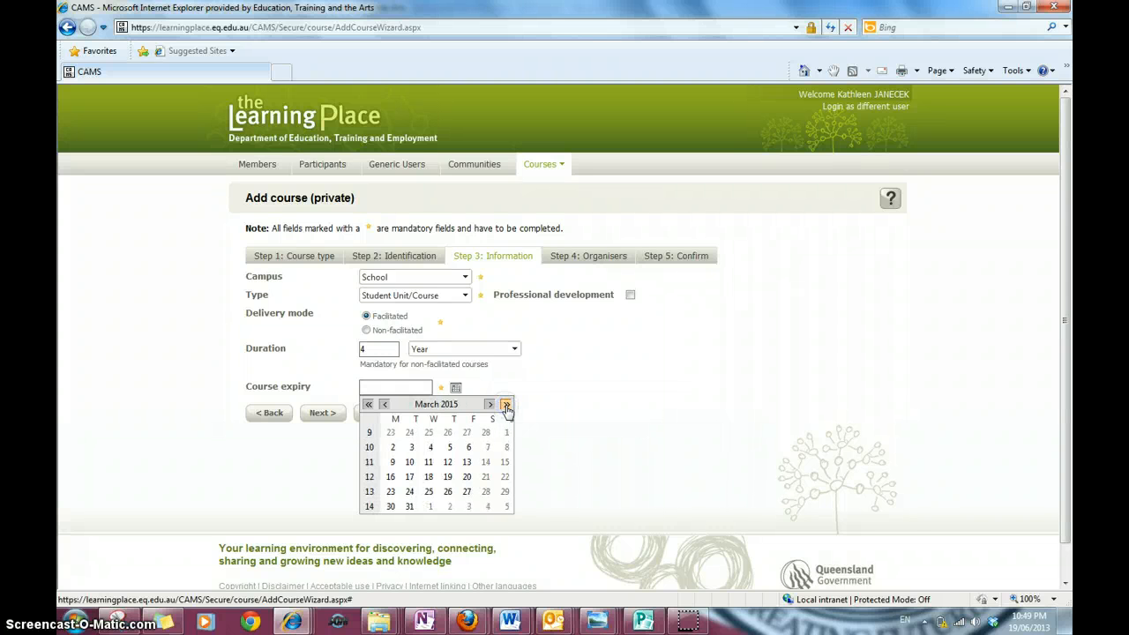
{"action": "left_click", "coordinate": [506, 406]}
{"action": "left_click", "coordinate": [506, 406]}
{"action": "left_click", "coordinate": [506, 405]}
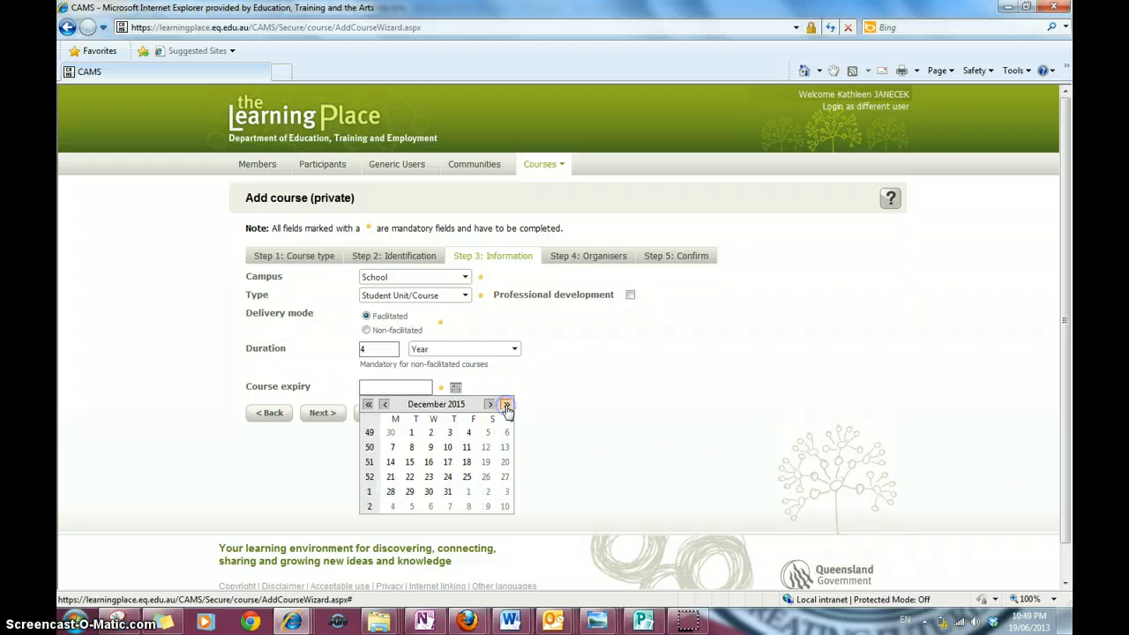
{"action": "left_click", "coordinate": [506, 405]}
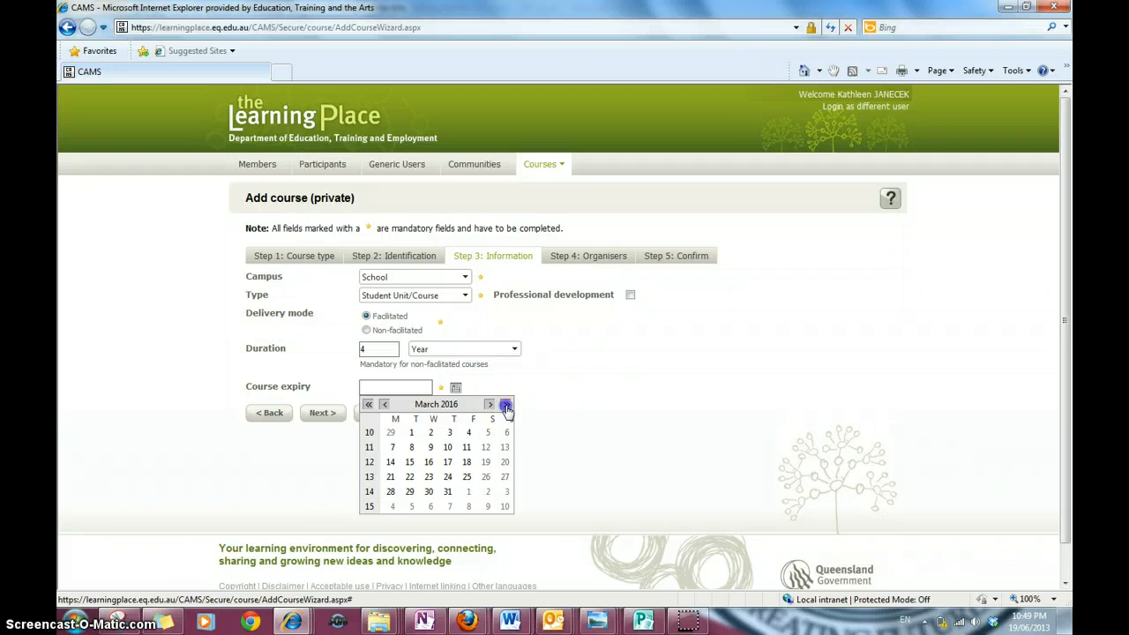
{"action": "left_click", "coordinate": [506, 406]}
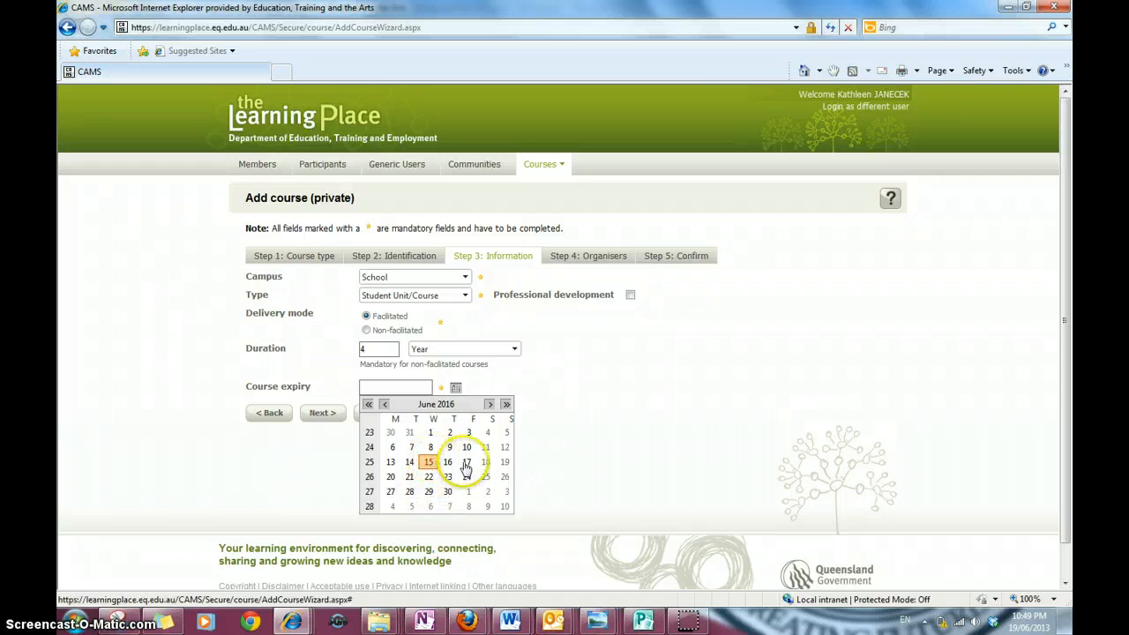
{"action": "left_click", "coordinate": [503, 463]}
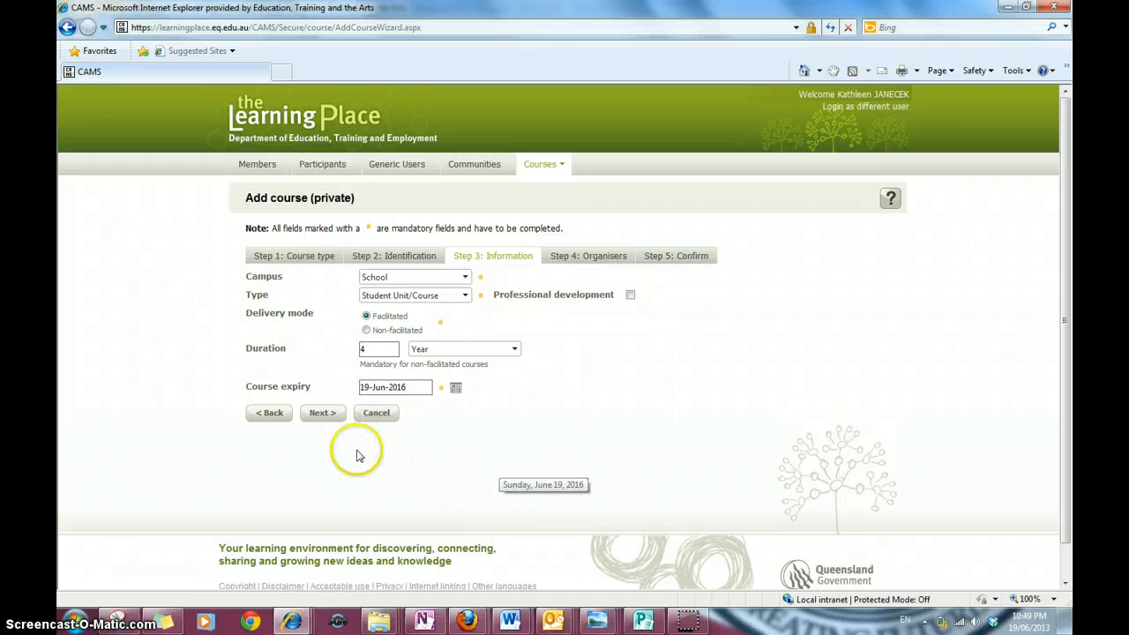
{"action": "left_click", "coordinate": [322, 420]}
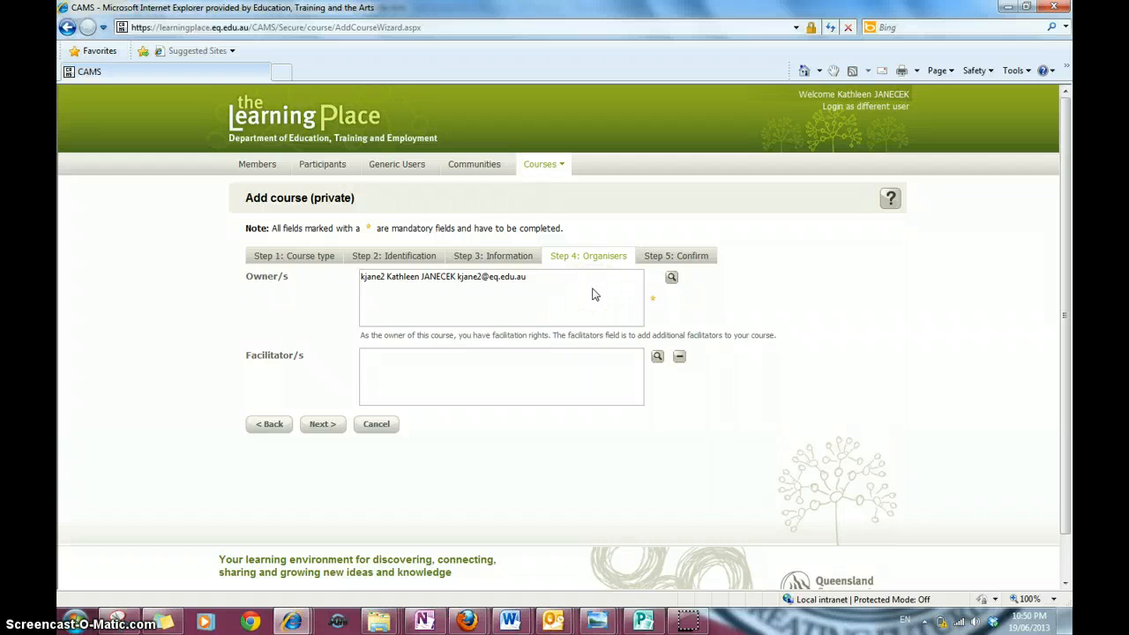
Step: Review the Owner/s box showing the signed-in staff account as sole owner
{"action": "left_click_drag", "start_coordinate": [467, 329], "coordinate": [493, 299]}
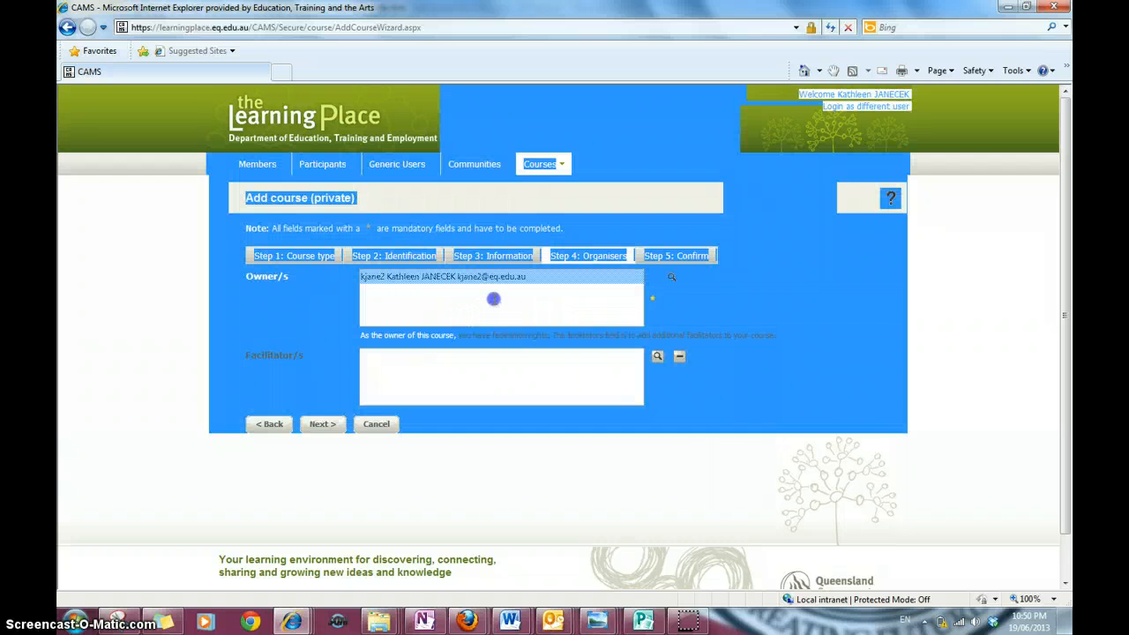
{"action": "left_click", "coordinate": [695, 475]}
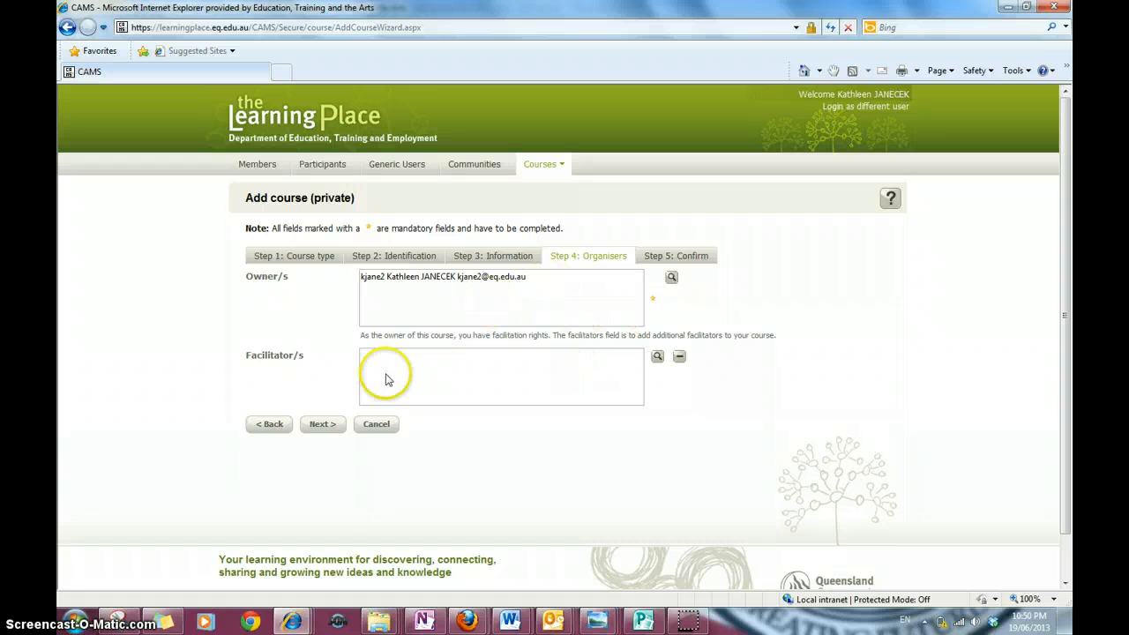
Step: Preview the Step 5 confirmation summary, then return to the Organisers step
{"action": "left_click", "coordinate": [323, 428]}
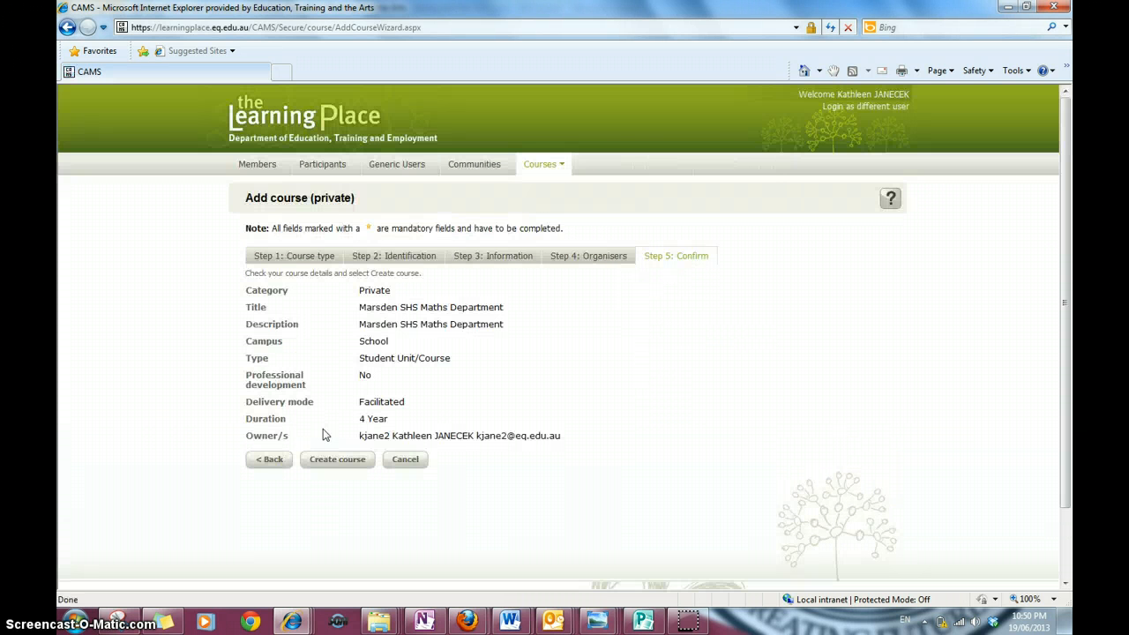
{"action": "left_click", "coordinate": [273, 460]}
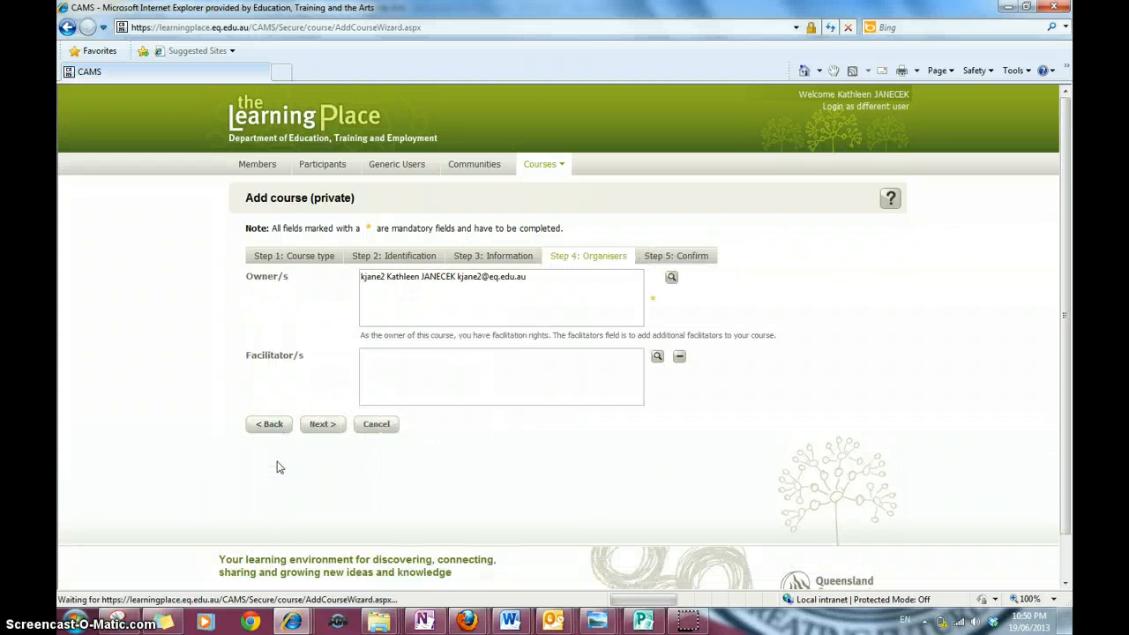
Step: Find a staff member by logon ID and add them to the Facilitator/s list
{"action": "left_click", "coordinate": [433, 394]}
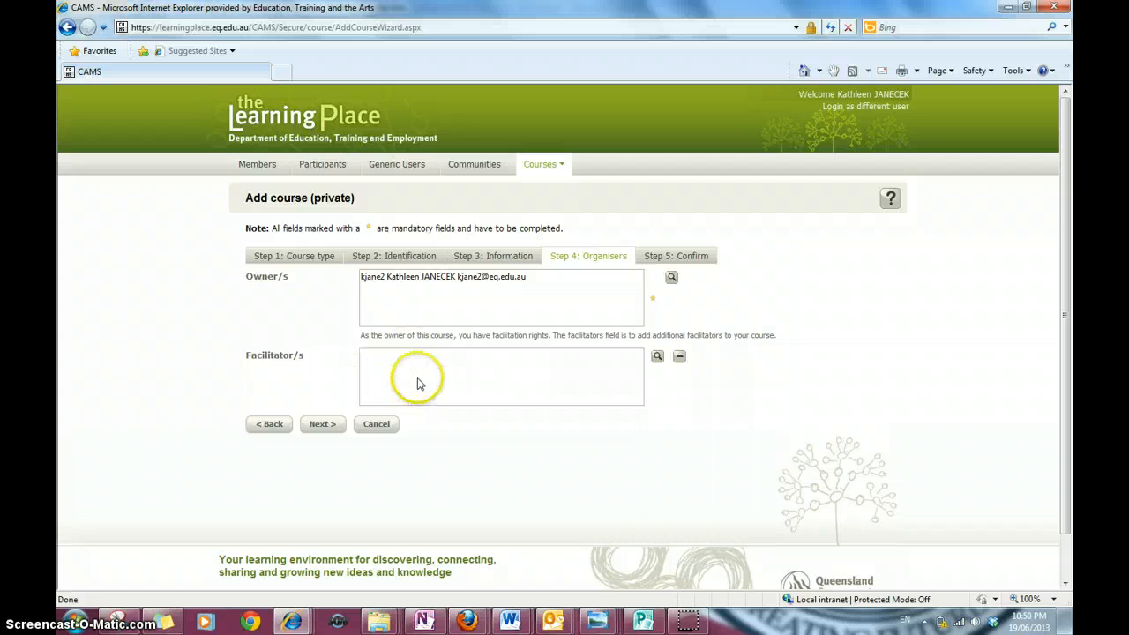
{"action": "left_click", "coordinate": [399, 367]}
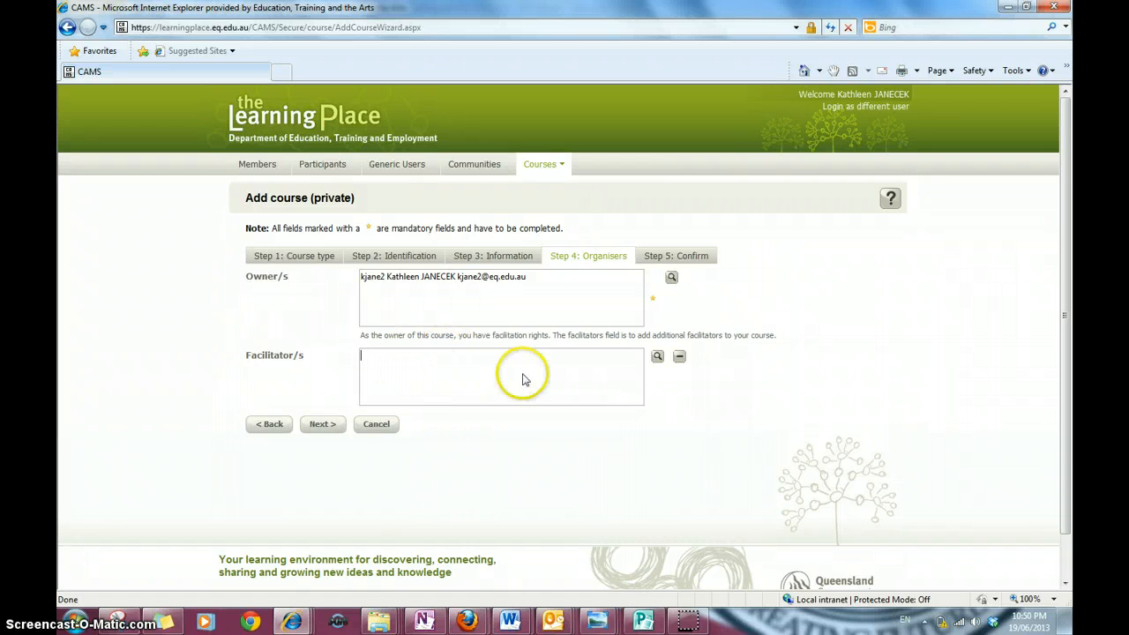
{"action": "left_click", "coordinate": [657, 358]}
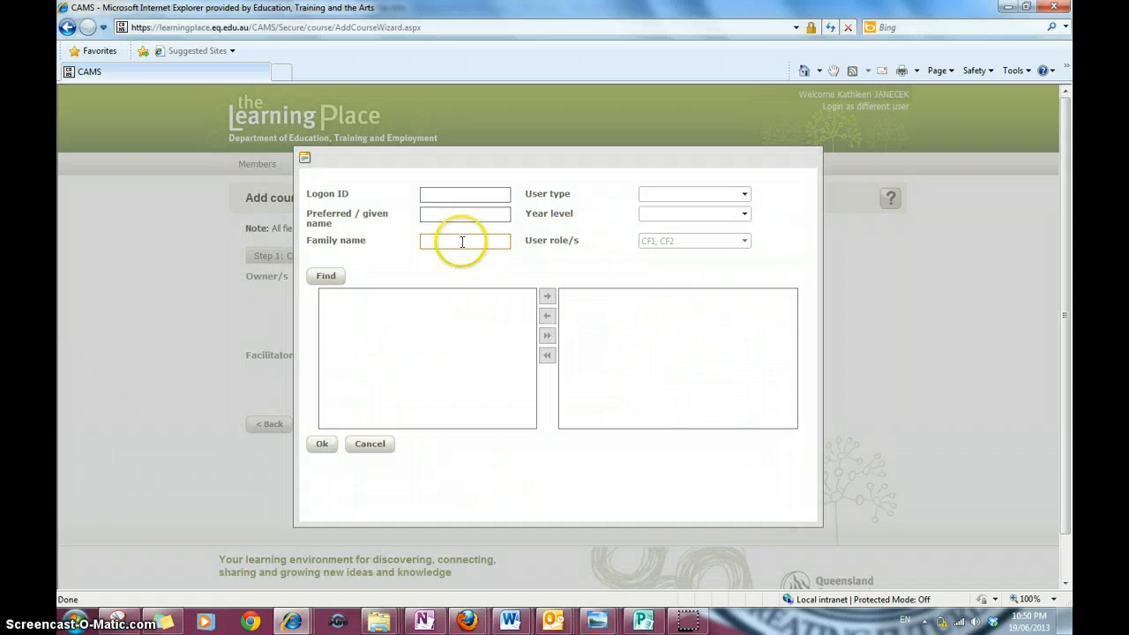
{"action": "left_click", "coordinate": [467, 191]}
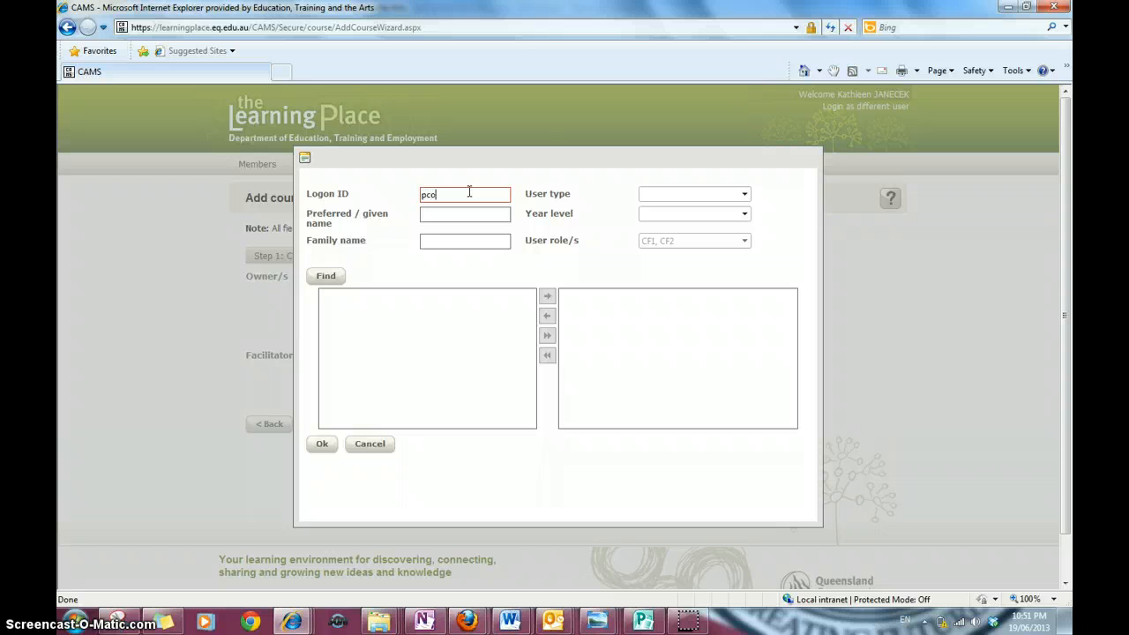
{"action": "left_click", "coordinate": [334, 278]}
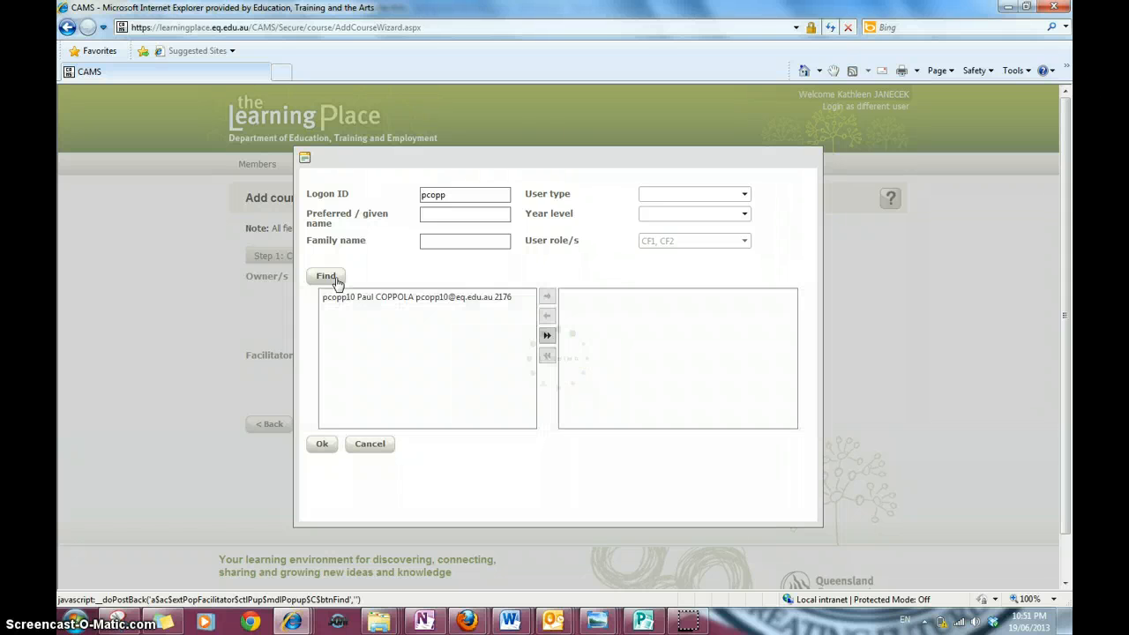
{"action": "left_click", "coordinate": [352, 297]}
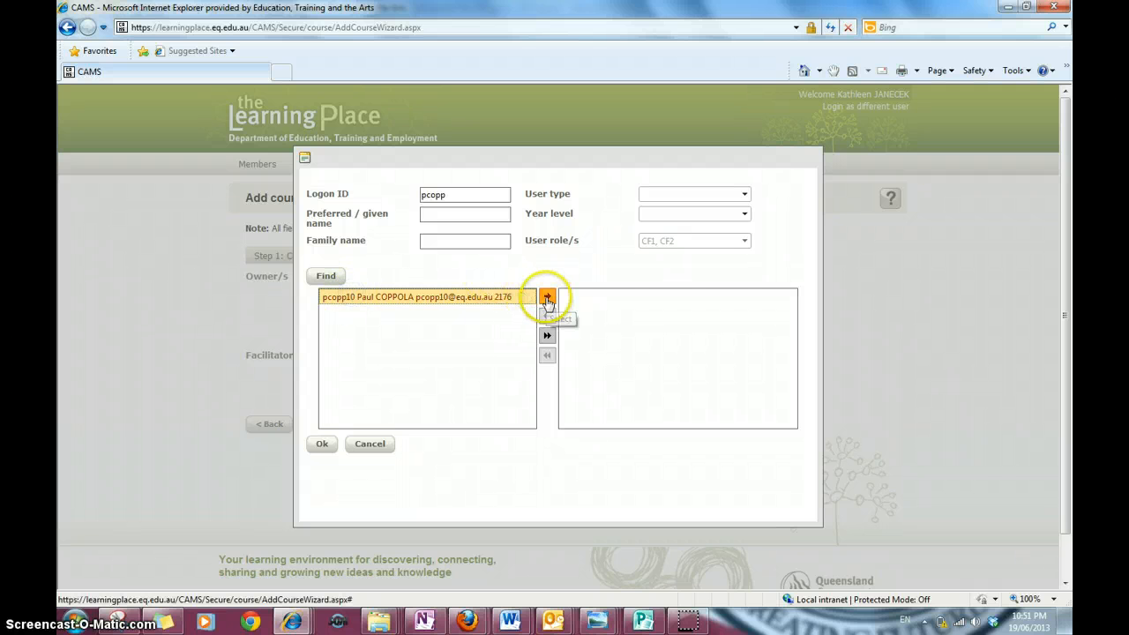
{"action": "left_click", "coordinate": [547, 297]}
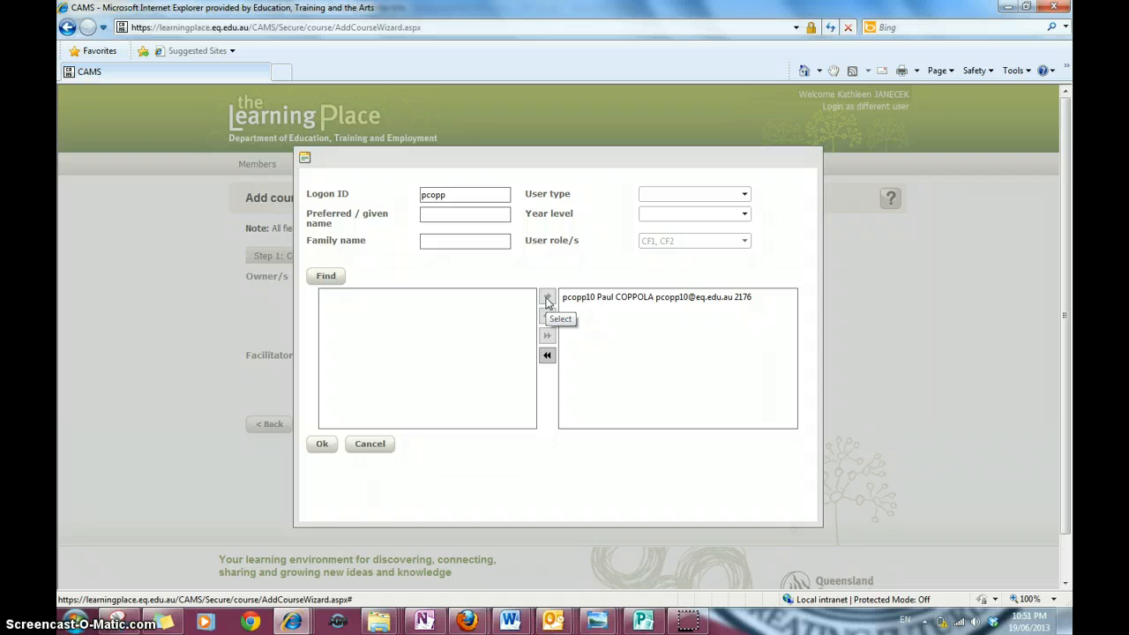
{"action": "left_click", "coordinate": [323, 450]}
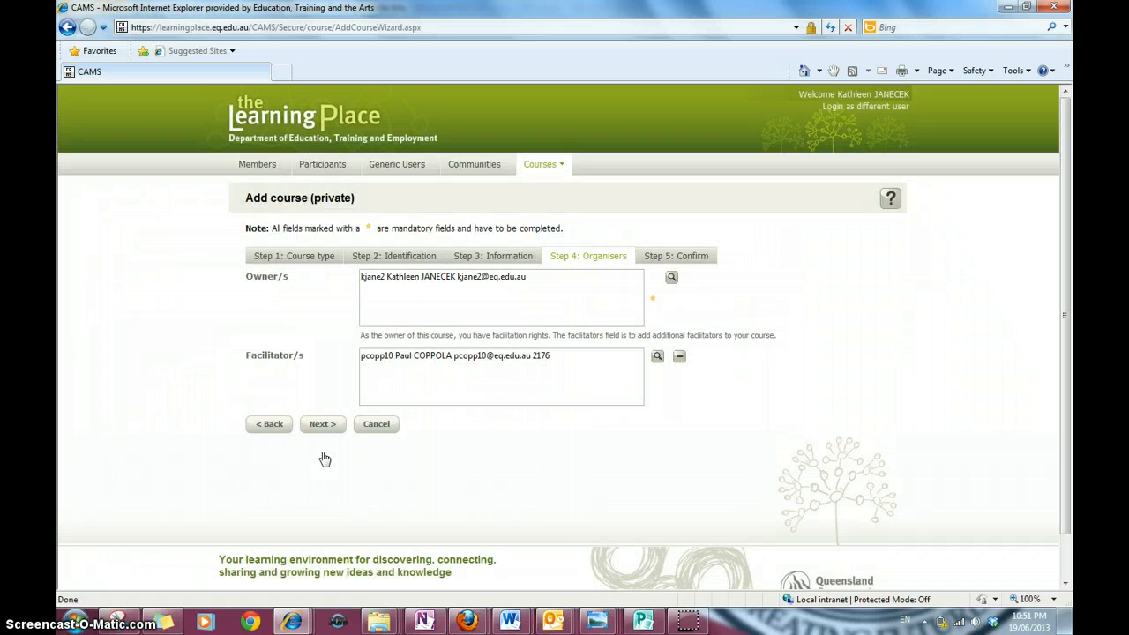
Step: Review the confirmation summary and create the course, which receives code Q2176MSM010
{"action": "left_click", "coordinate": [394, 396]}
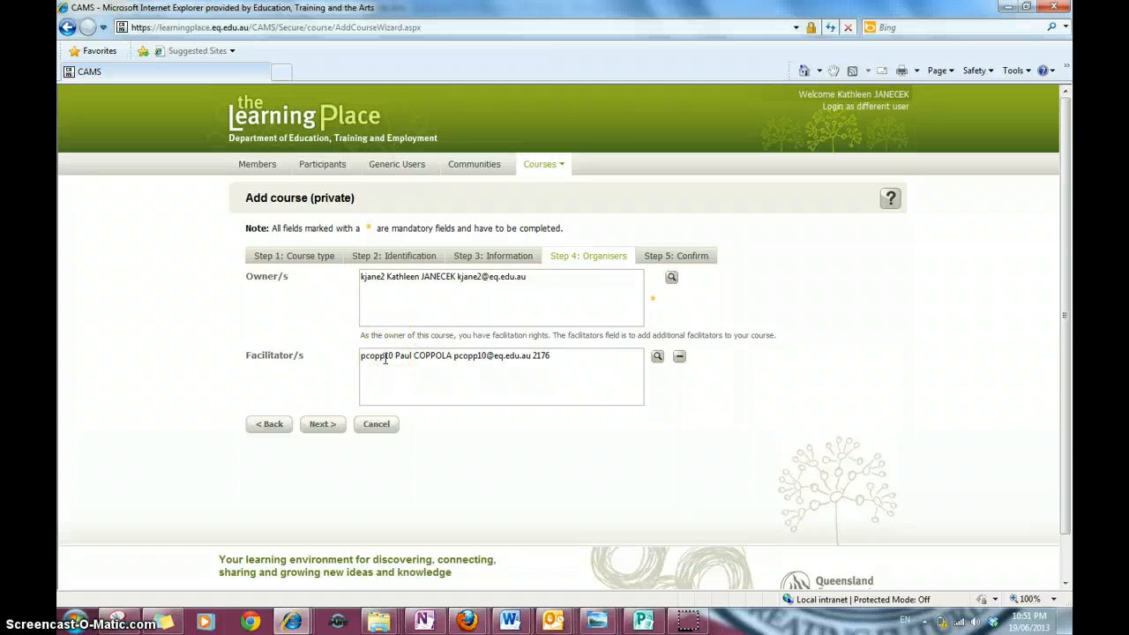
{"action": "left_click", "coordinate": [323, 428]}
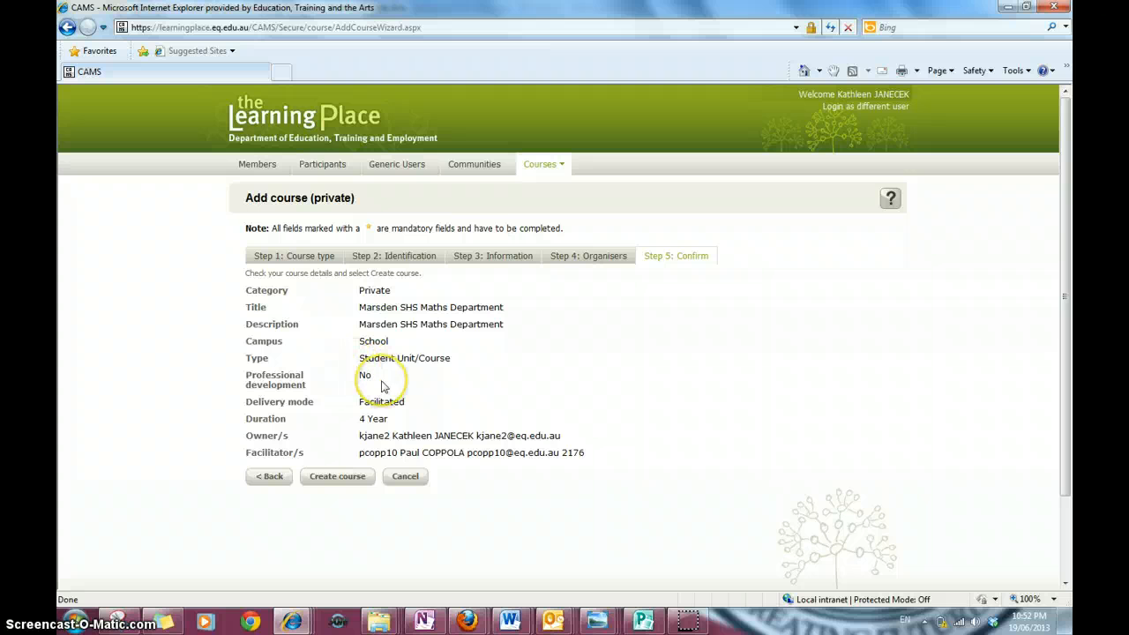
{"action": "left_click", "coordinate": [337, 479]}
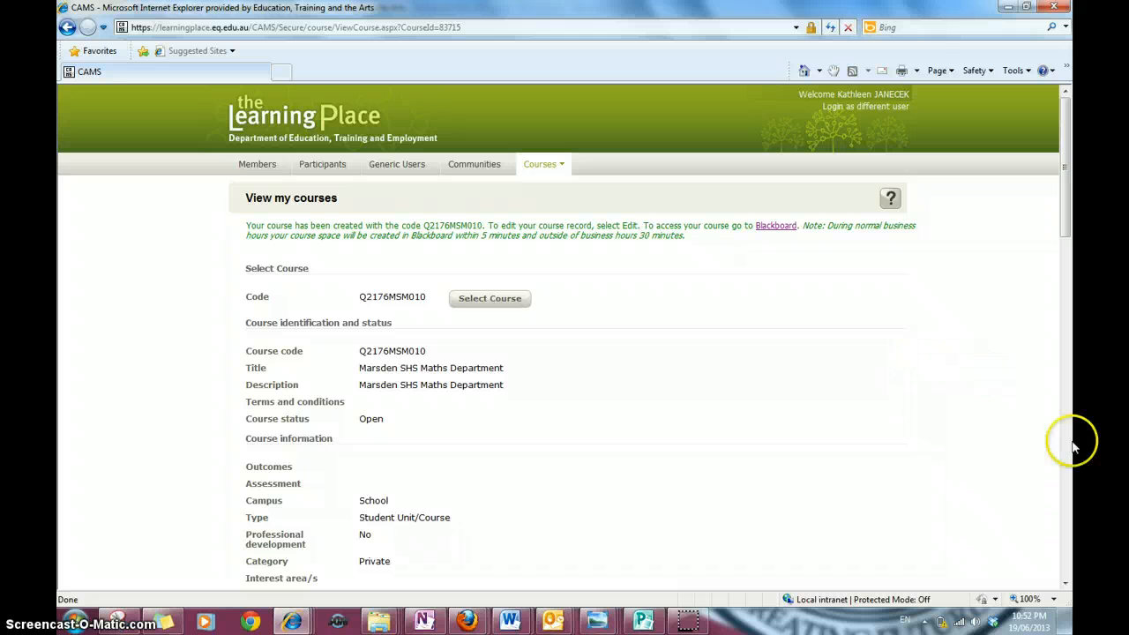
Step: Check all participant status counts are zero, then open the Q2176MSM010 participant list
{"action": "left_click", "coordinate": [1067, 529]}
{"action": "left_click", "coordinate": [1068, 530]}
{"action": "left_click", "coordinate": [1067, 529]}
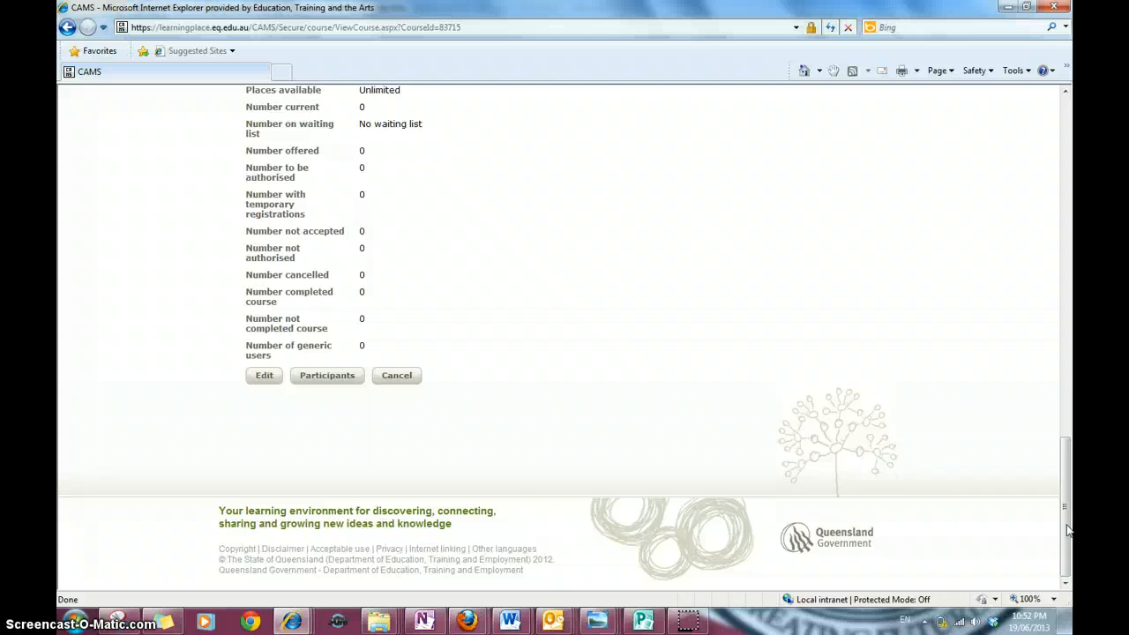
{"action": "left_click_drag", "start_coordinate": [1067, 529], "coordinate": [1068, 494]}
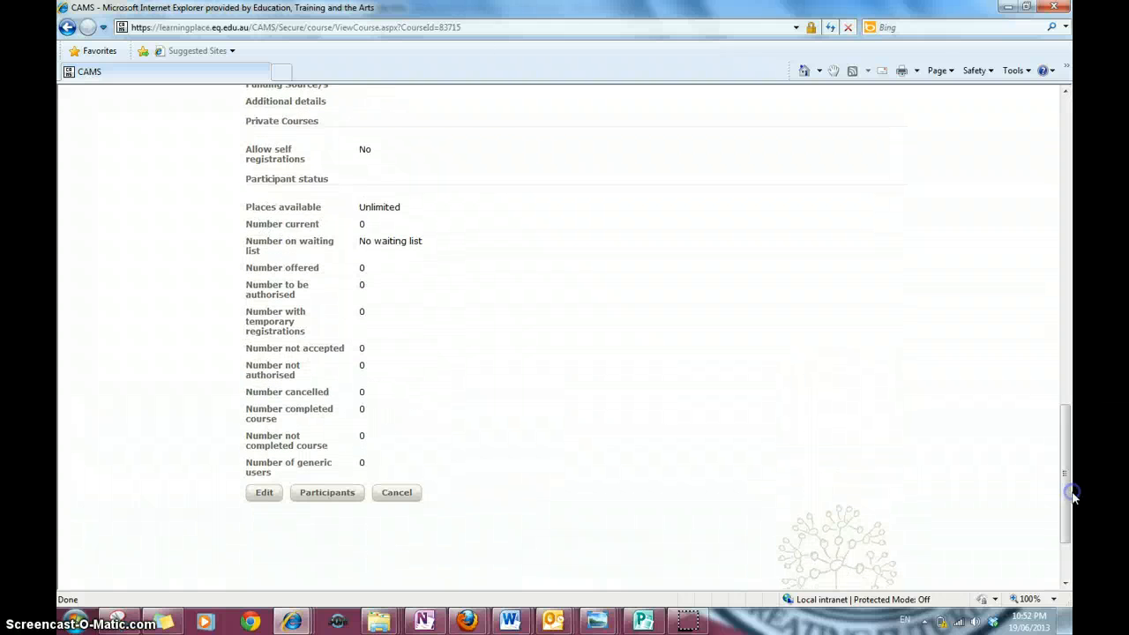
{"action": "left_click", "coordinate": [334, 492]}
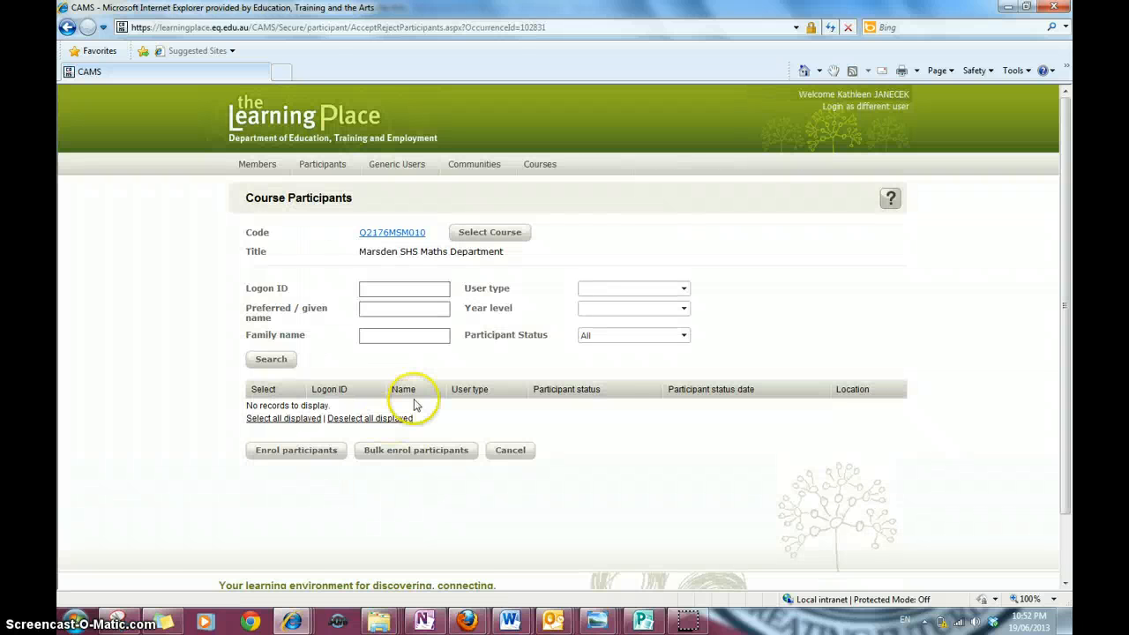
Step: Search by family name and select one EQ student for enrolment in Q2176MSM010
{"action": "left_click", "coordinate": [417, 288]}
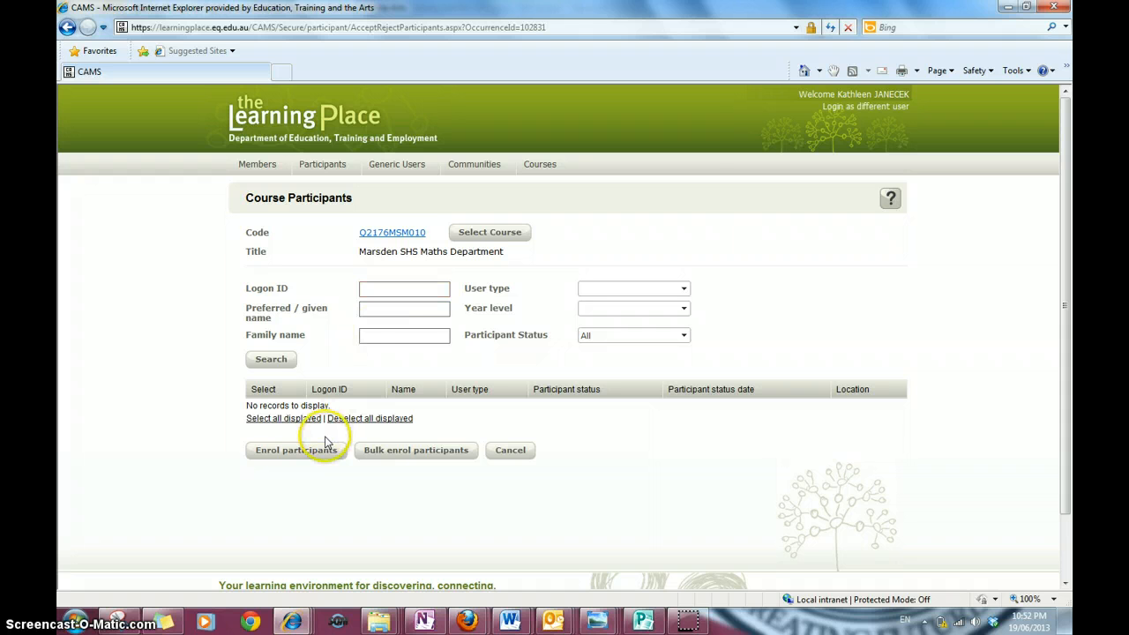
{"action": "left_click", "coordinate": [296, 451]}
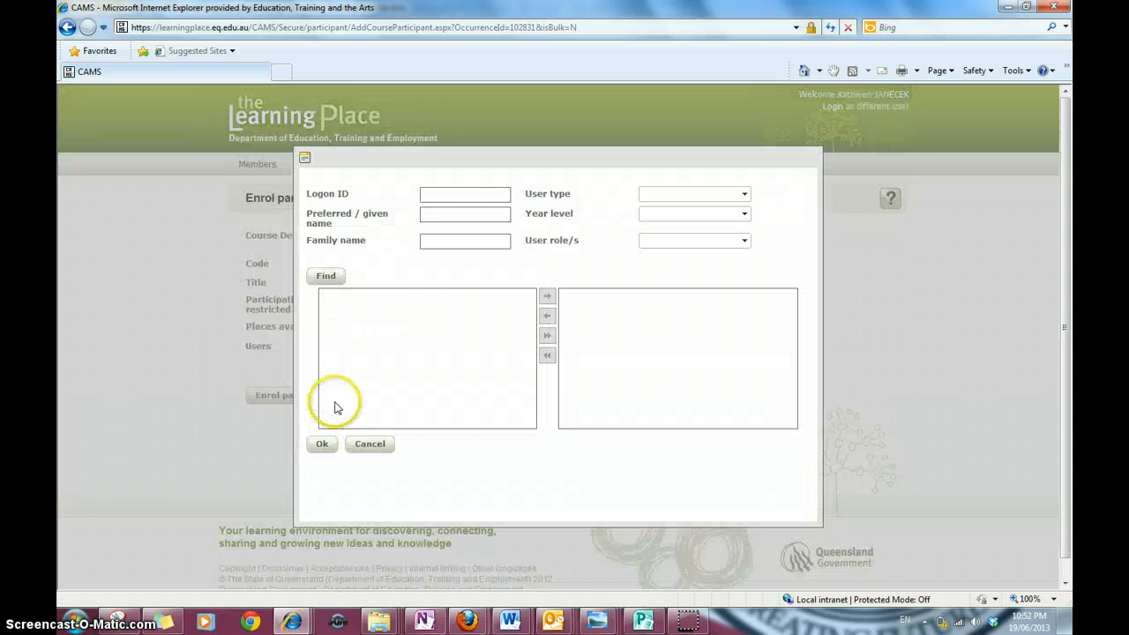
{"action": "left_click", "coordinate": [475, 193]}
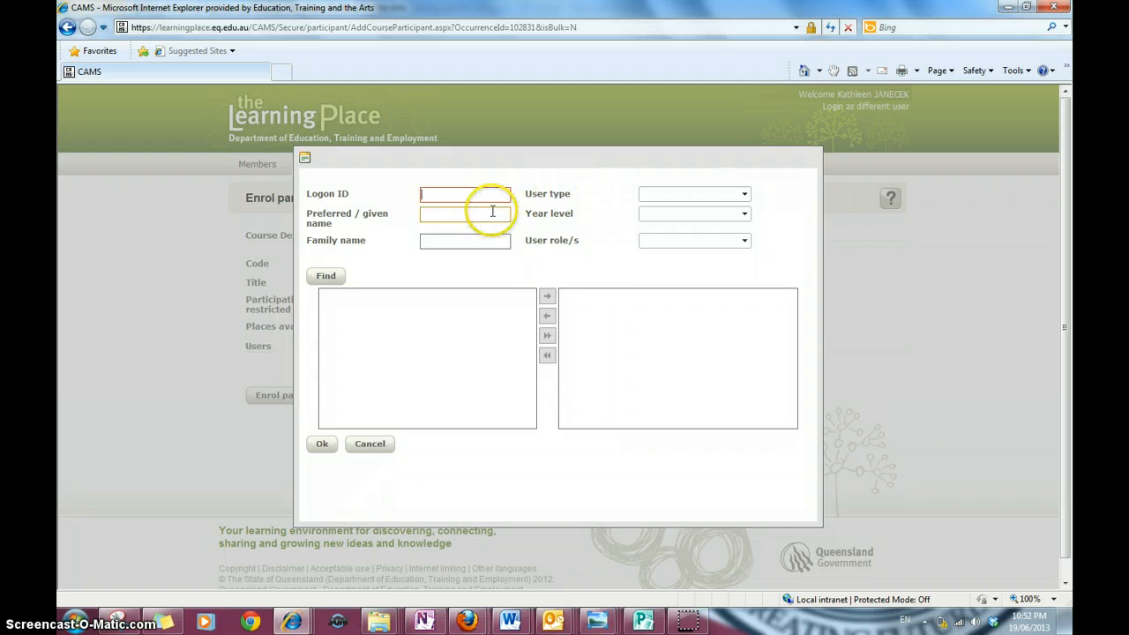
{"action": "left_click", "coordinate": [495, 240]}
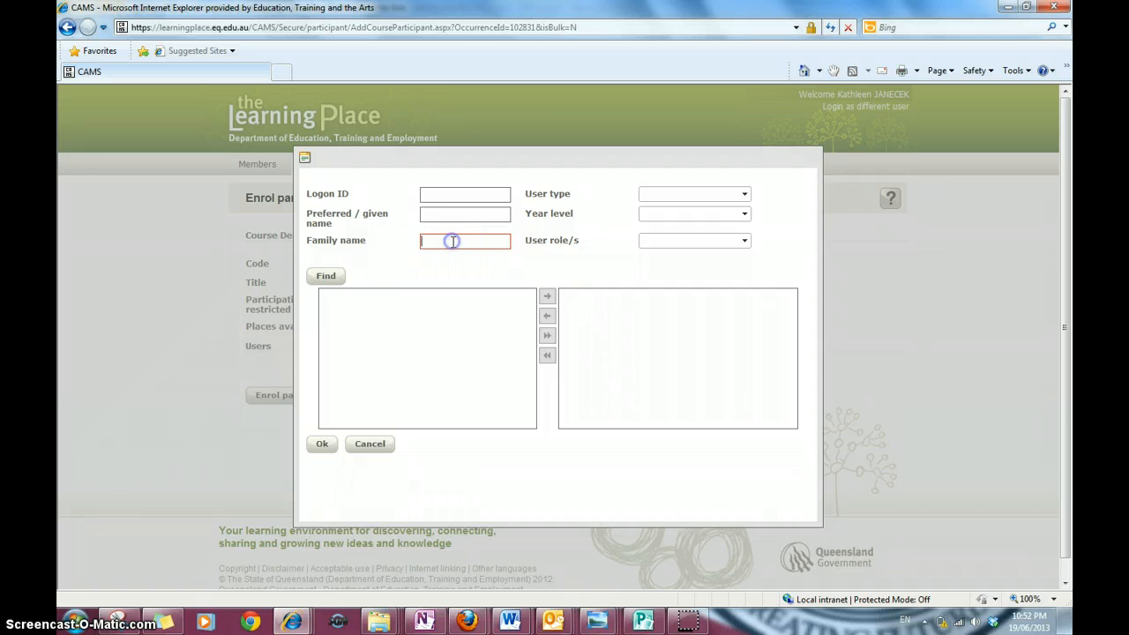
{"action": "type", "text": "a"}
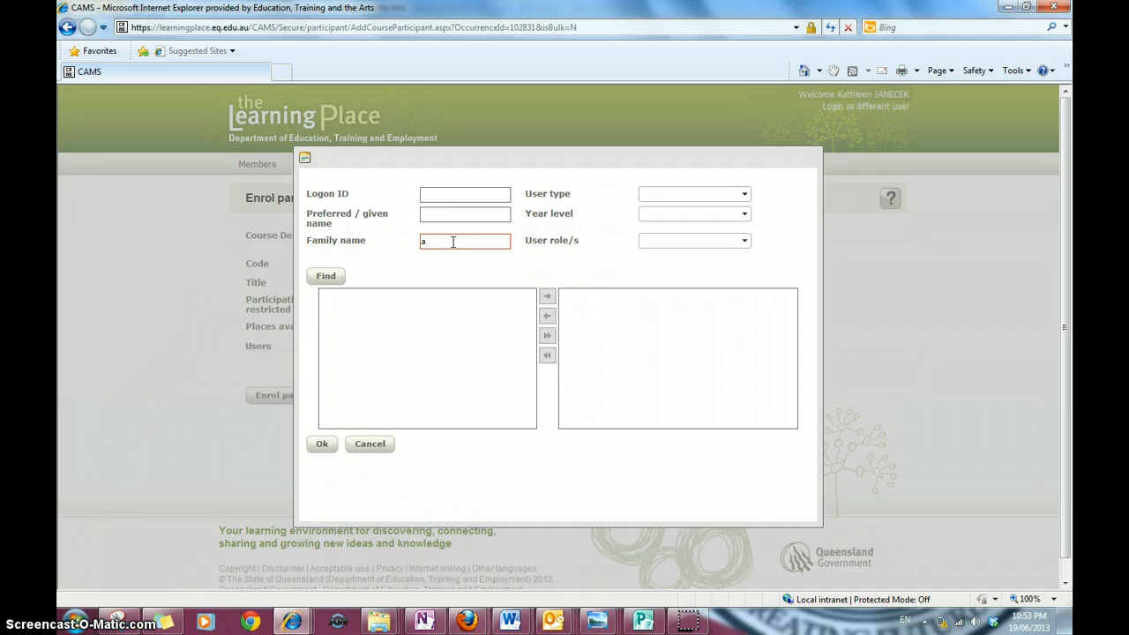
{"action": "left_click", "coordinate": [326, 277]}
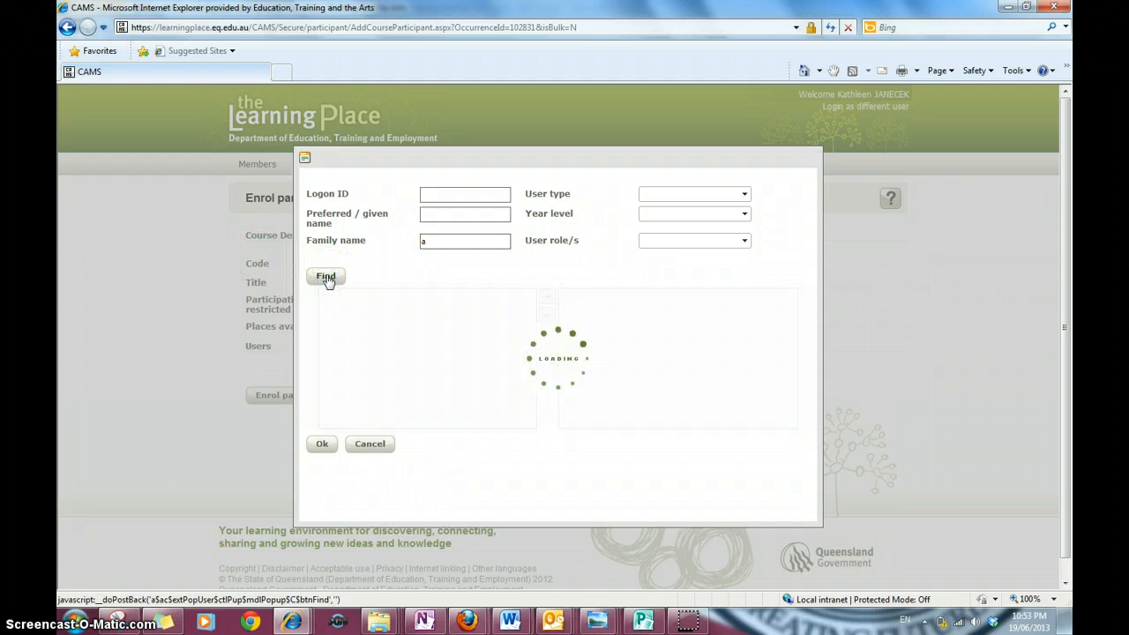
{"action": "left_click", "coordinate": [350, 329]}
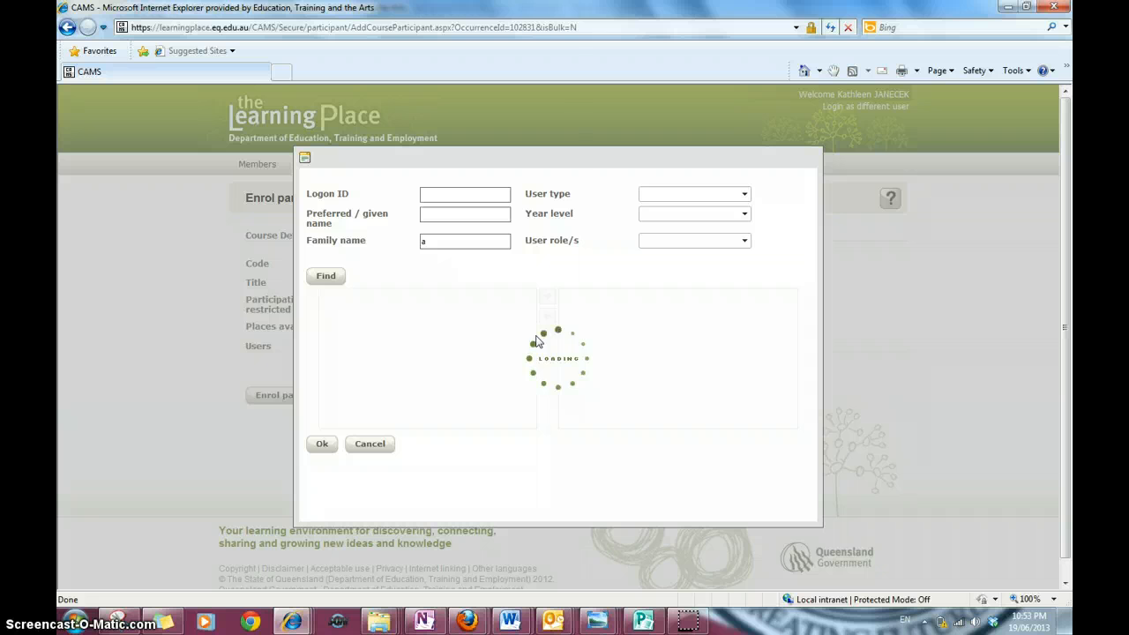
{"action": "left_click", "coordinate": [394, 345]}
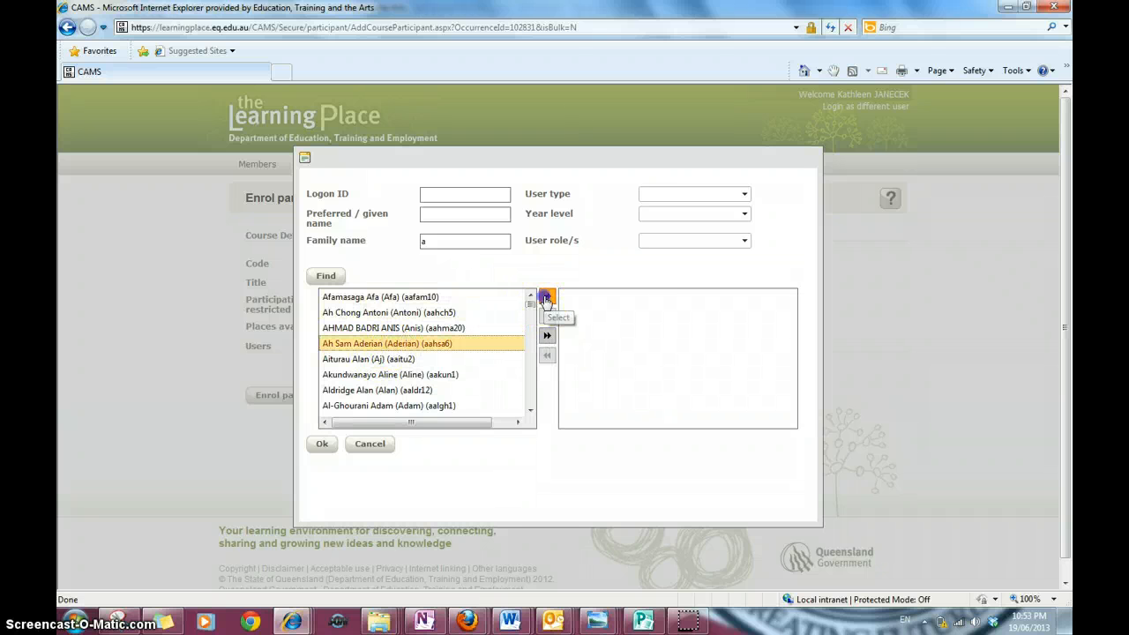
{"action": "left_click", "coordinate": [545, 298]}
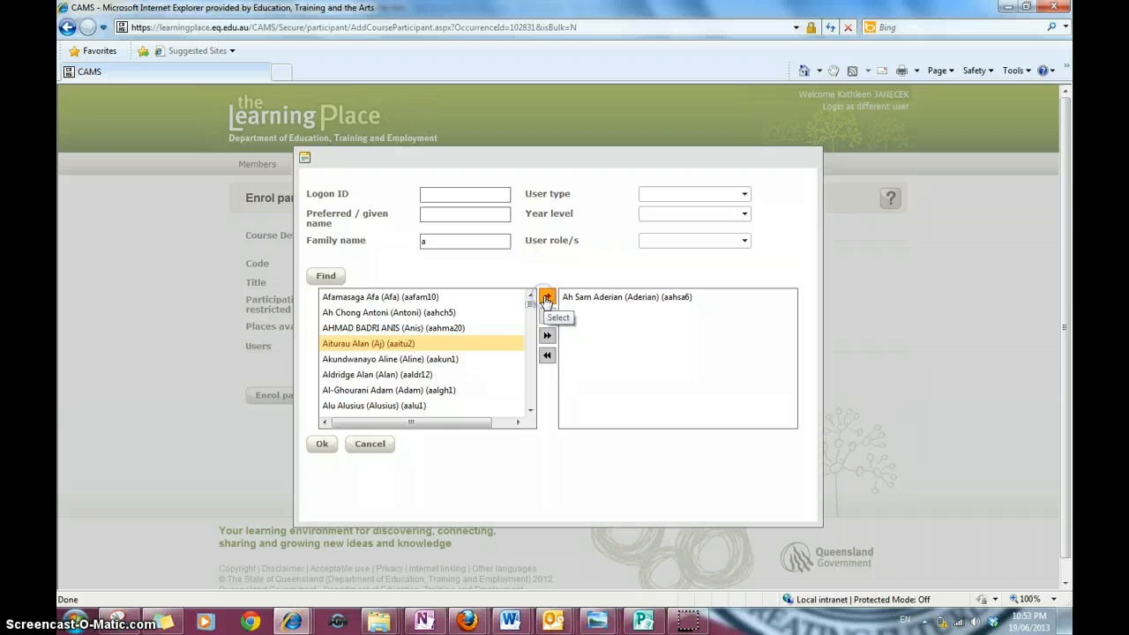
{"action": "left_click", "coordinate": [324, 445]}
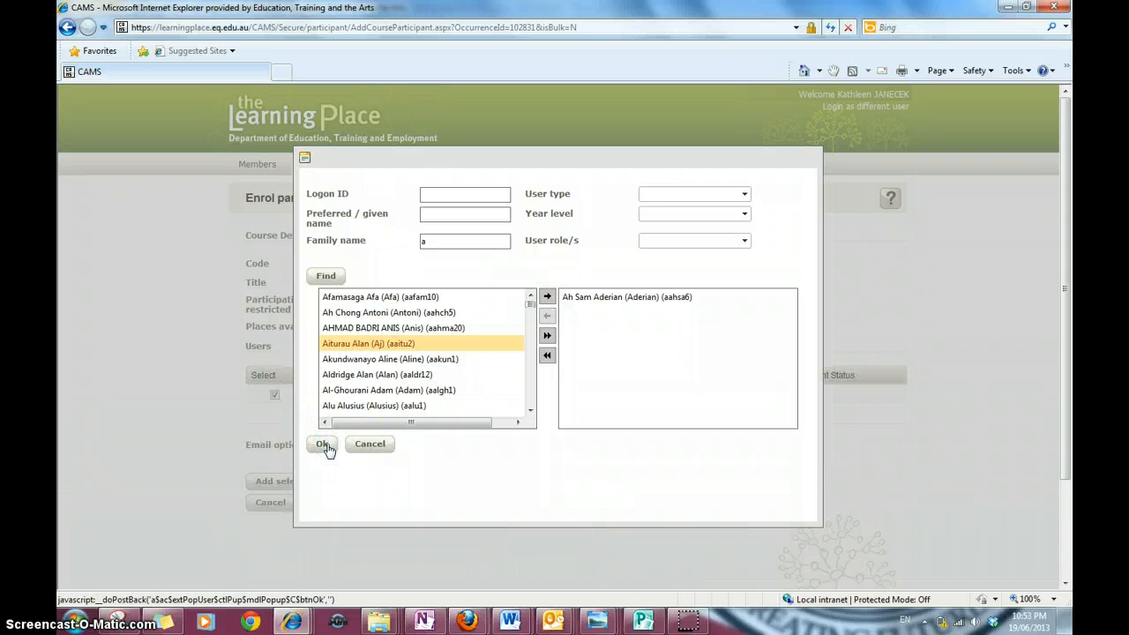
{"action": "left_click", "coordinate": [411, 362]}
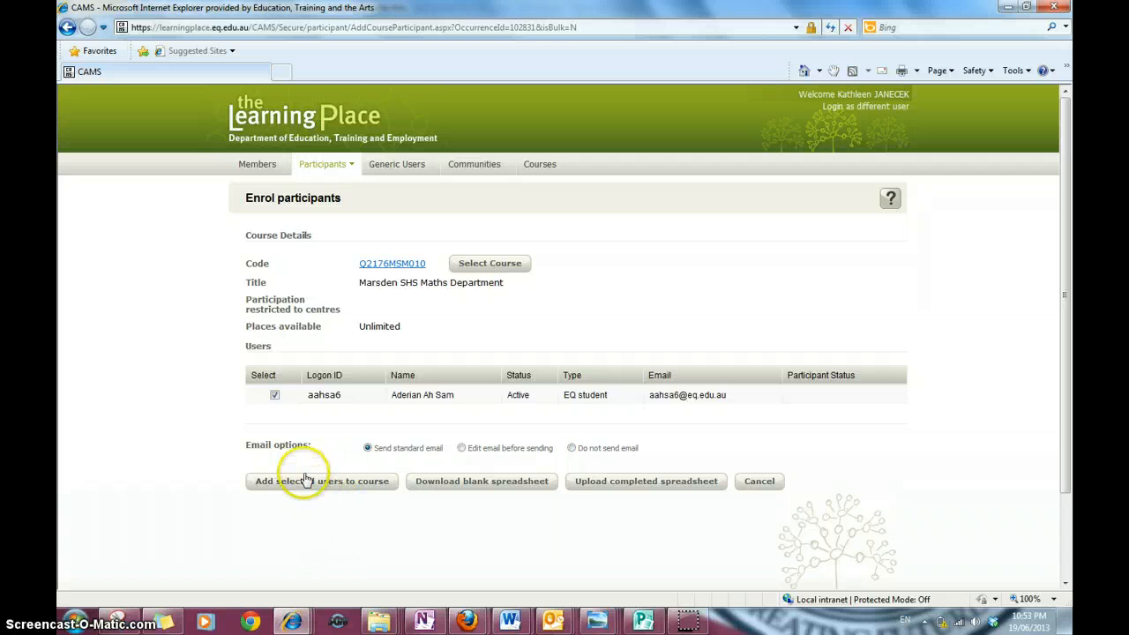
Step: Add the selected EQ student to Q2176MSM010 and accept them as a Current participant
{"action": "left_click", "coordinate": [340, 481]}
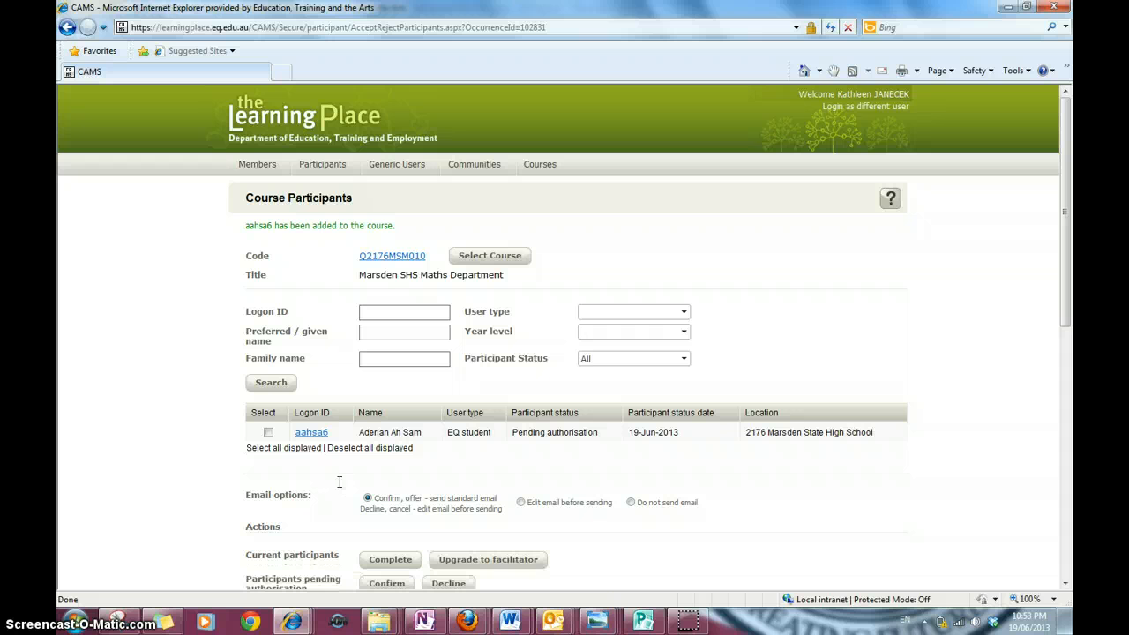
{"action": "left_click", "coordinate": [269, 433]}
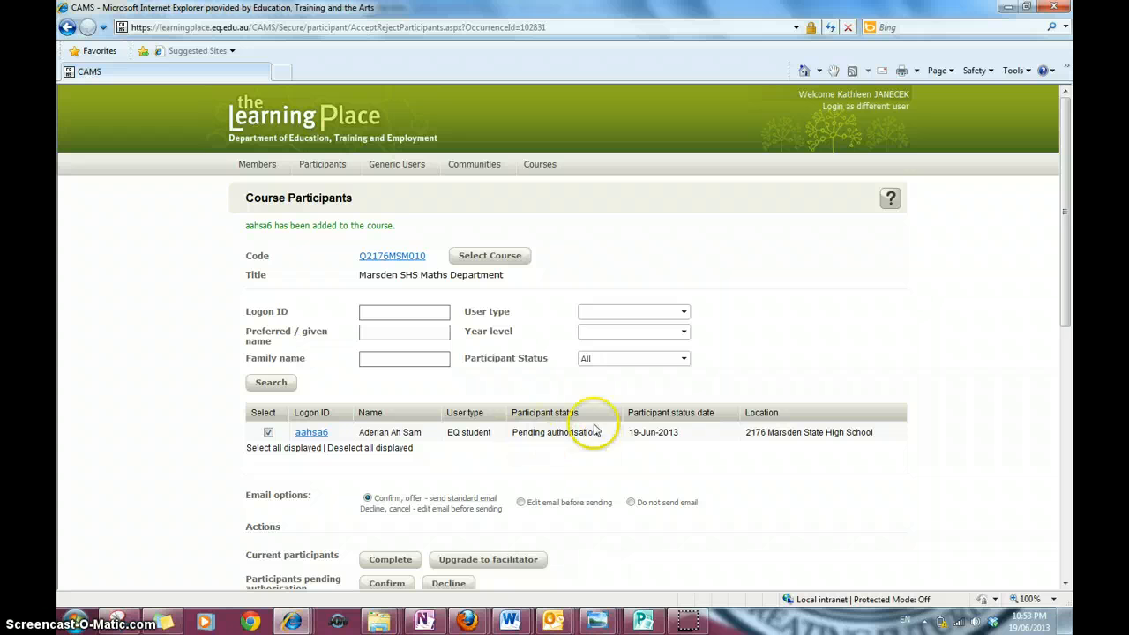
{"action": "left_click", "coordinate": [388, 586]}
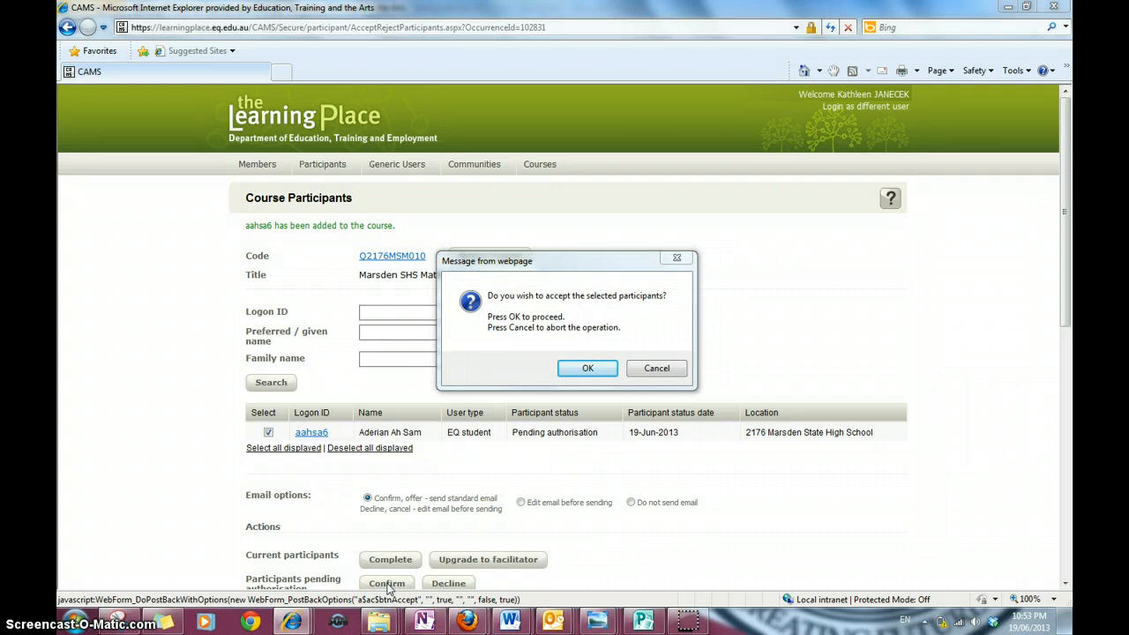
{"action": "left_click", "coordinate": [591, 369]}
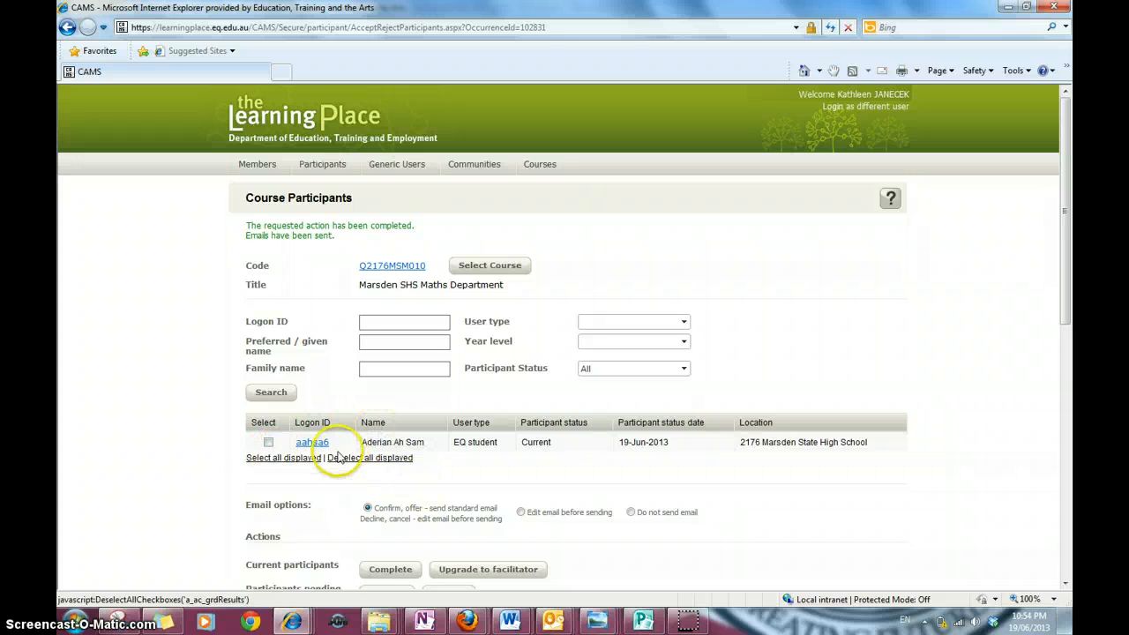
{"action": "left_click", "coordinate": [268, 442]}
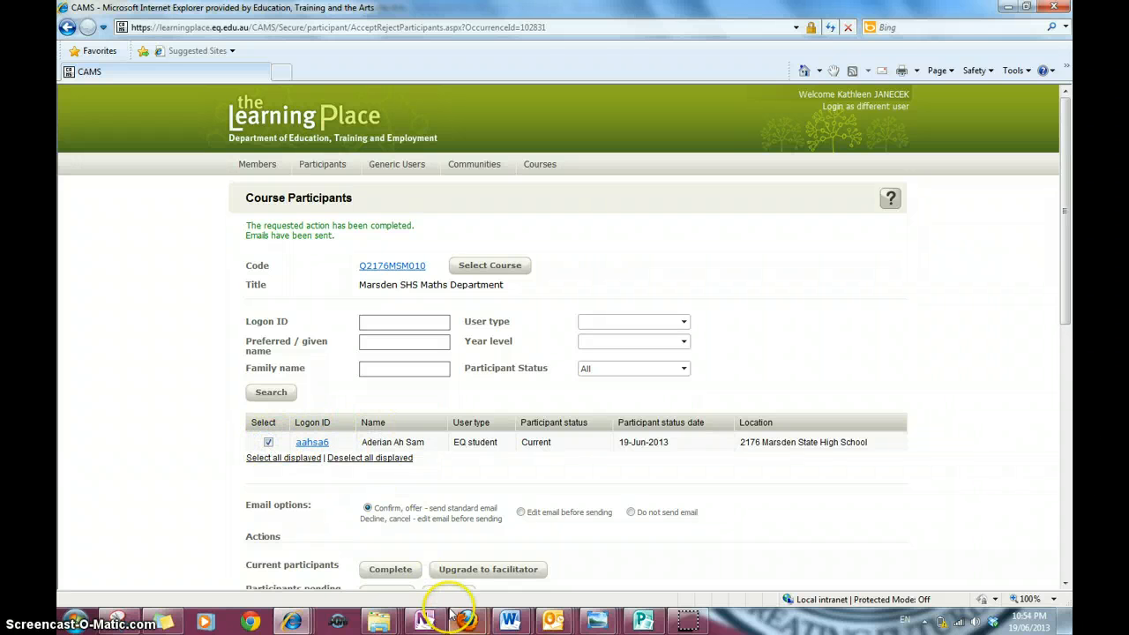
{"action": "left_click", "coordinate": [499, 570]}
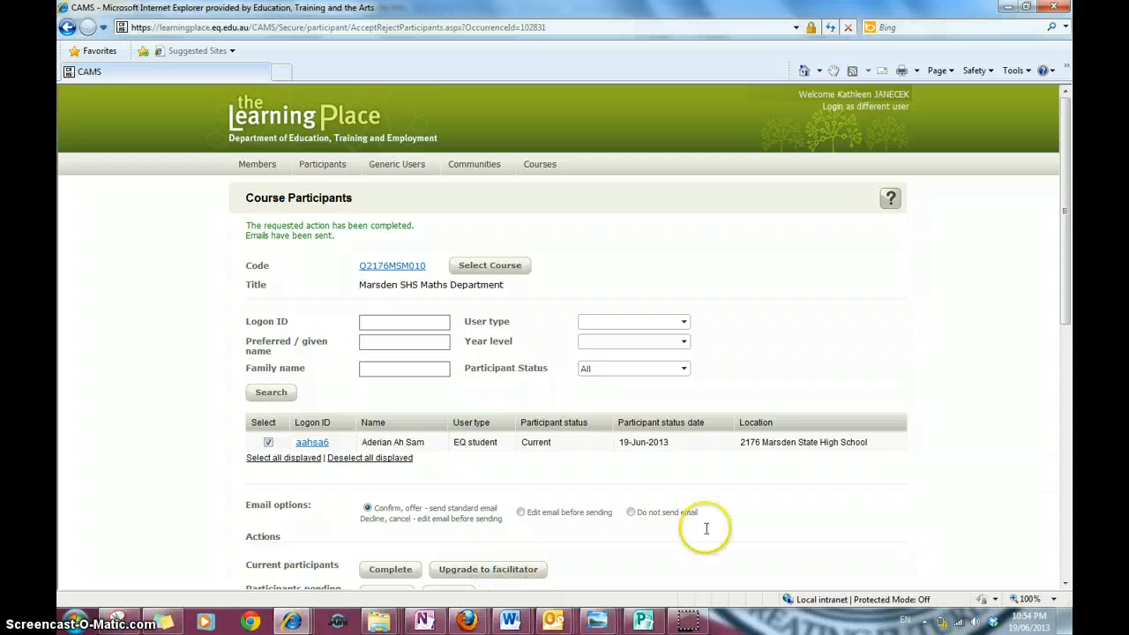
{"action": "left_click", "coordinate": [1066, 585]}
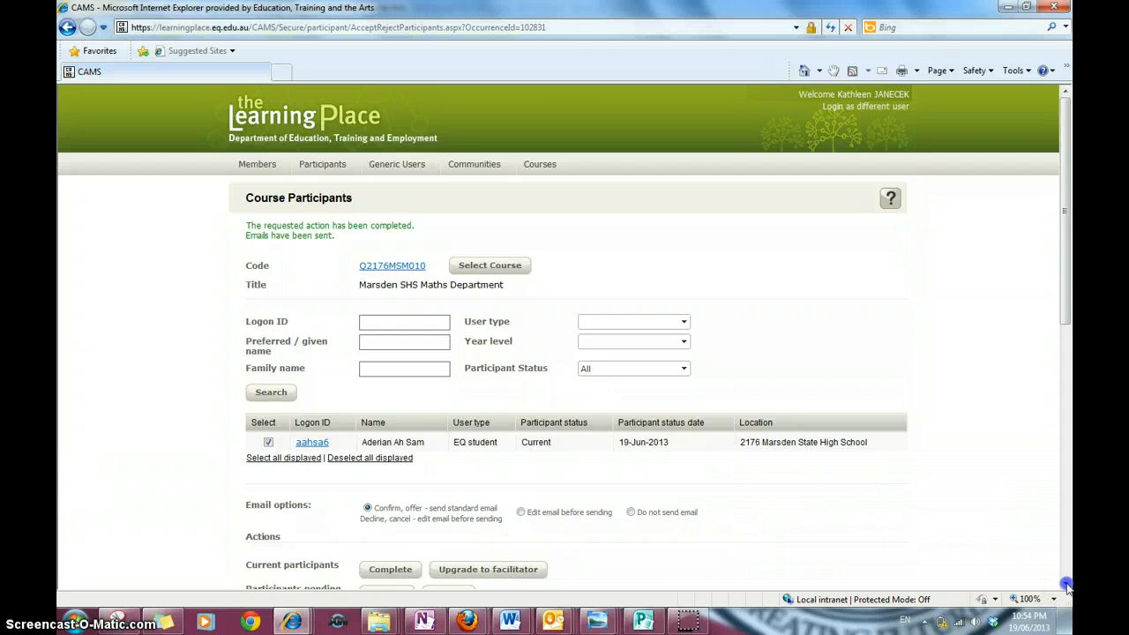
{"action": "left_click", "coordinate": [1067, 585]}
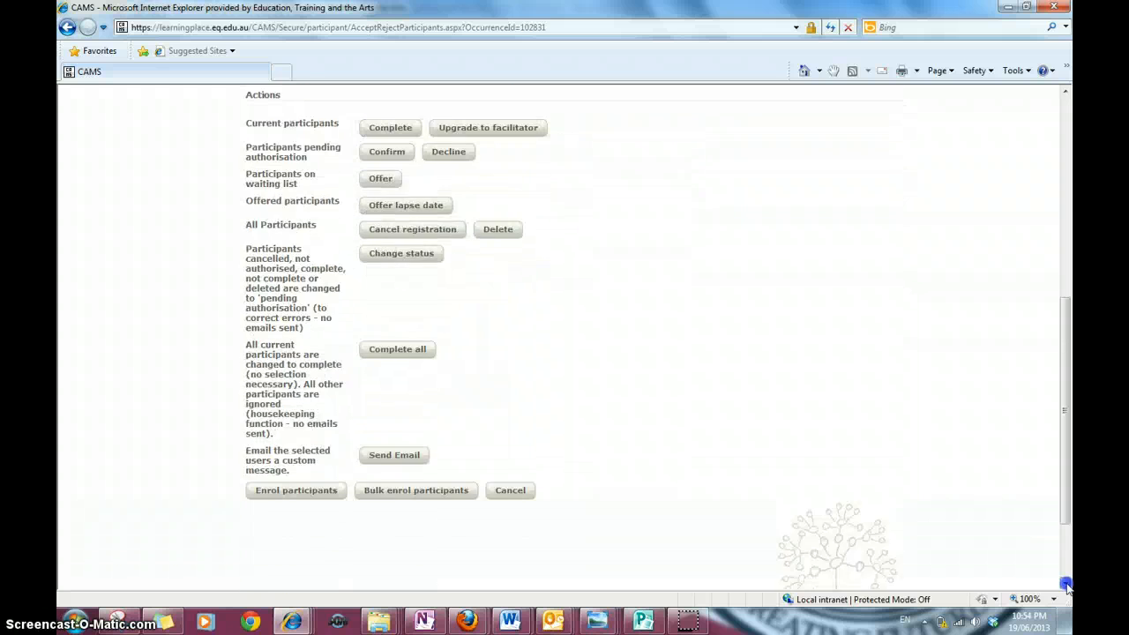
{"action": "left_click", "coordinate": [288, 378]}
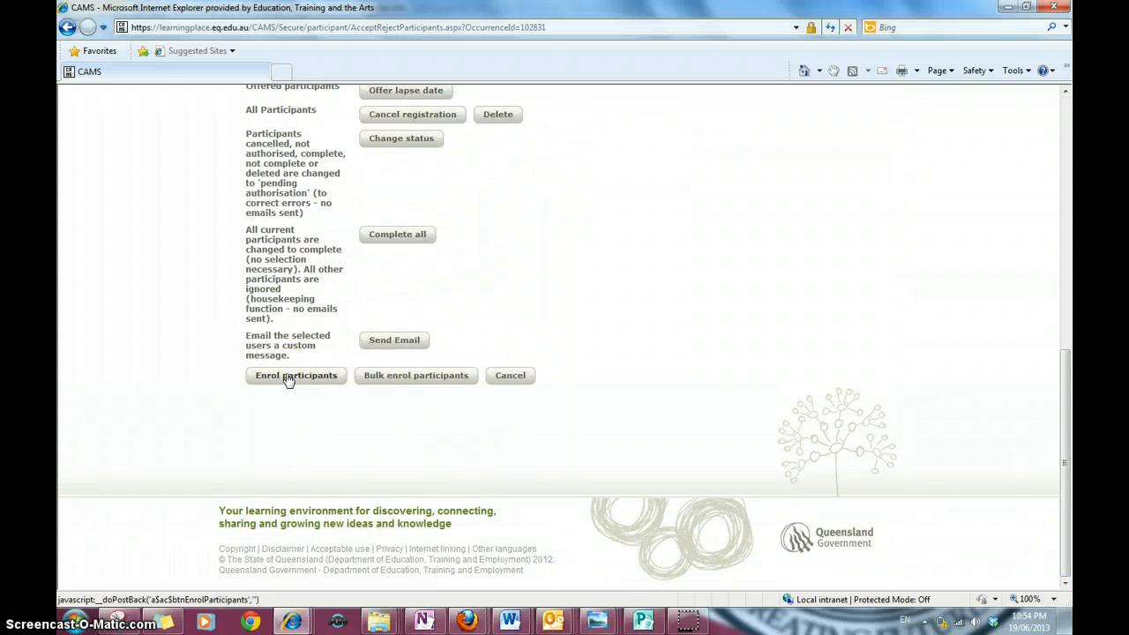
{"action": "left_click", "coordinate": [401, 339]}
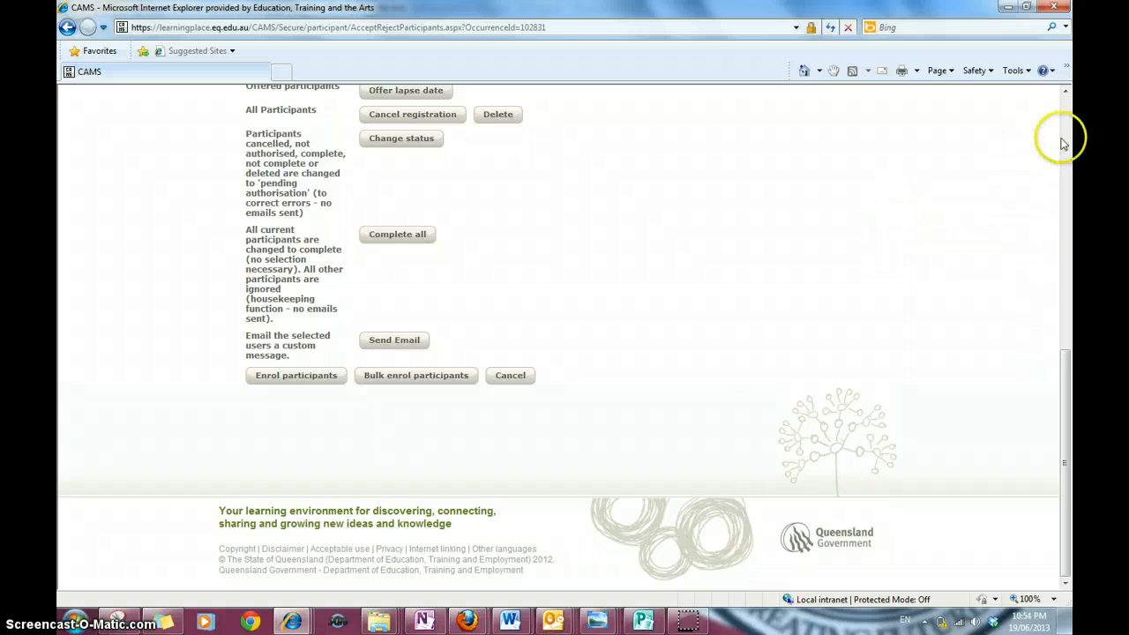
{"action": "scroll", "coordinate": [1063, 144], "scroll_direction": "up", "scroll_amount": 5}
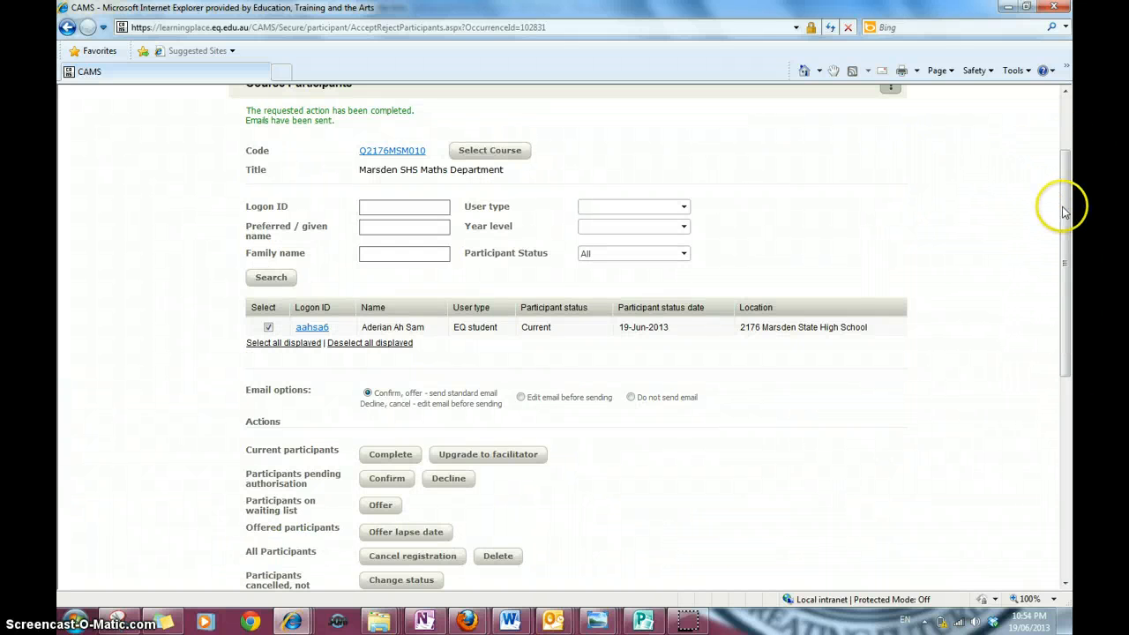
{"action": "left_click_drag", "start_coordinate": [1063, 212], "coordinate": [1058, 118]}
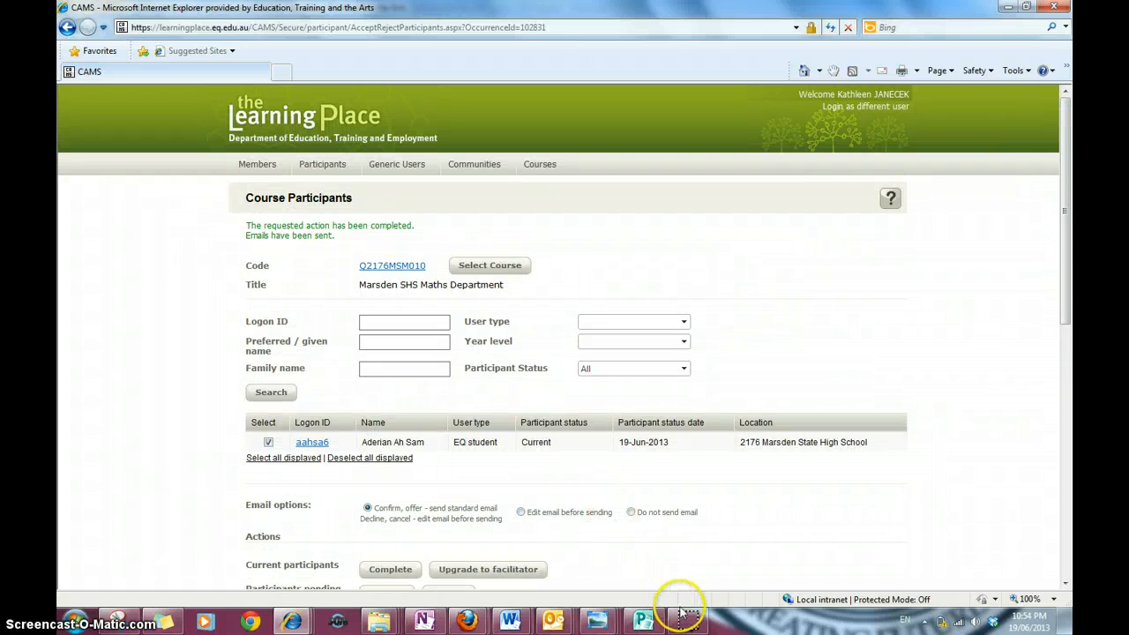
{"action": "mouse_move", "coordinate": [691, 623]}
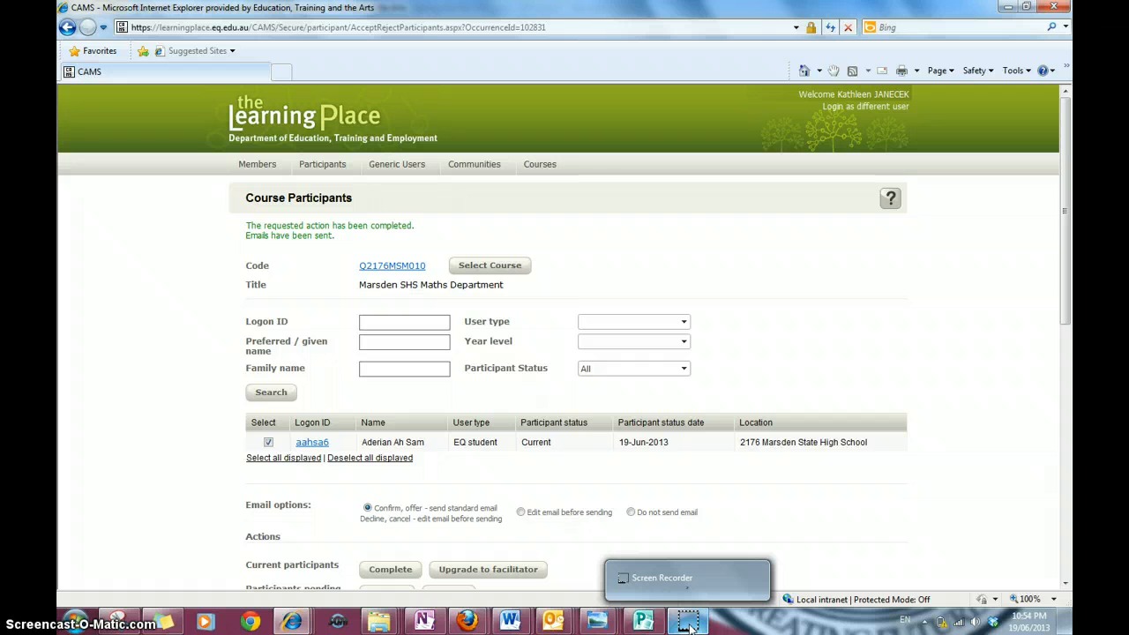